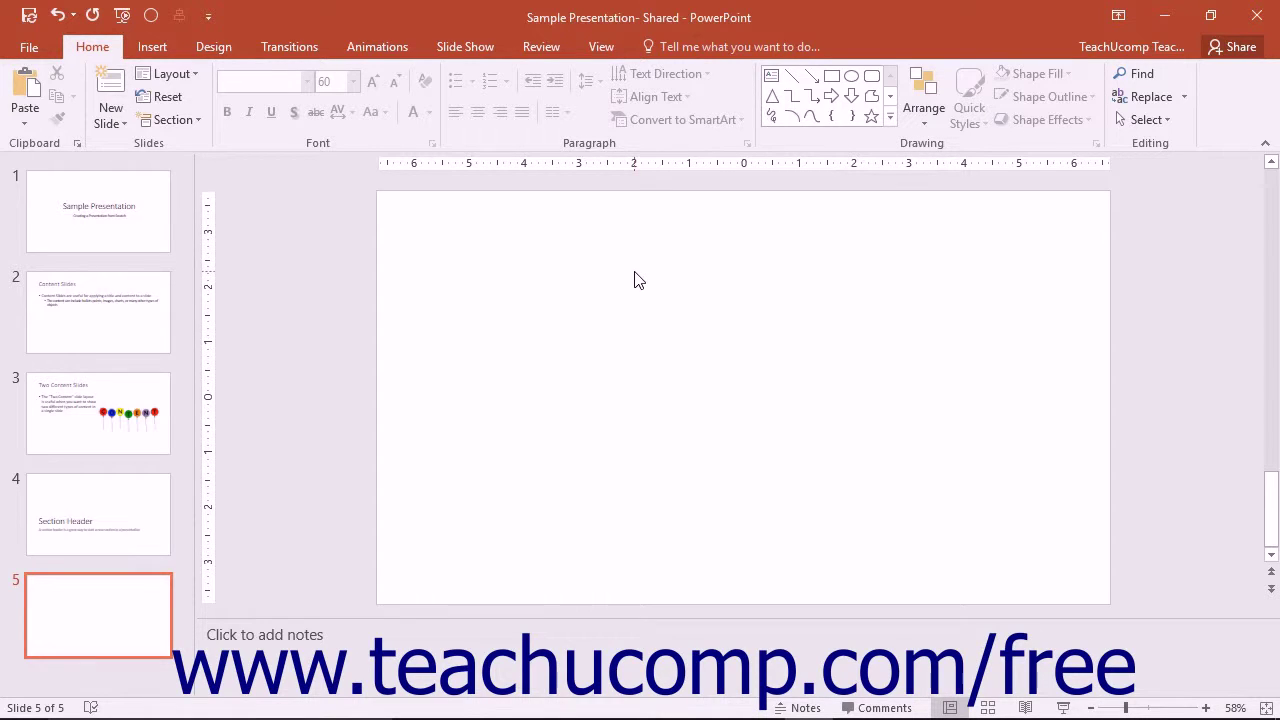
Search the command assistant for "add footer", view the Help results for that phrase, and close Help
left_click(703, 50)
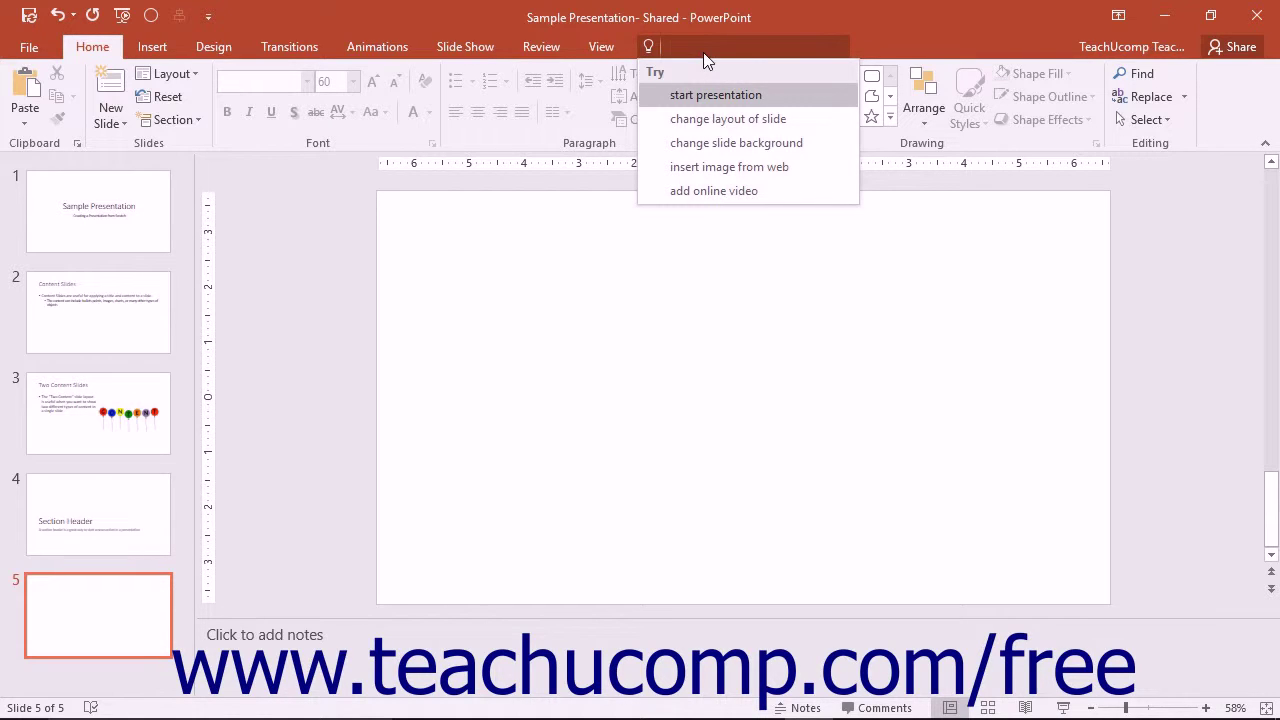
type("add fo")
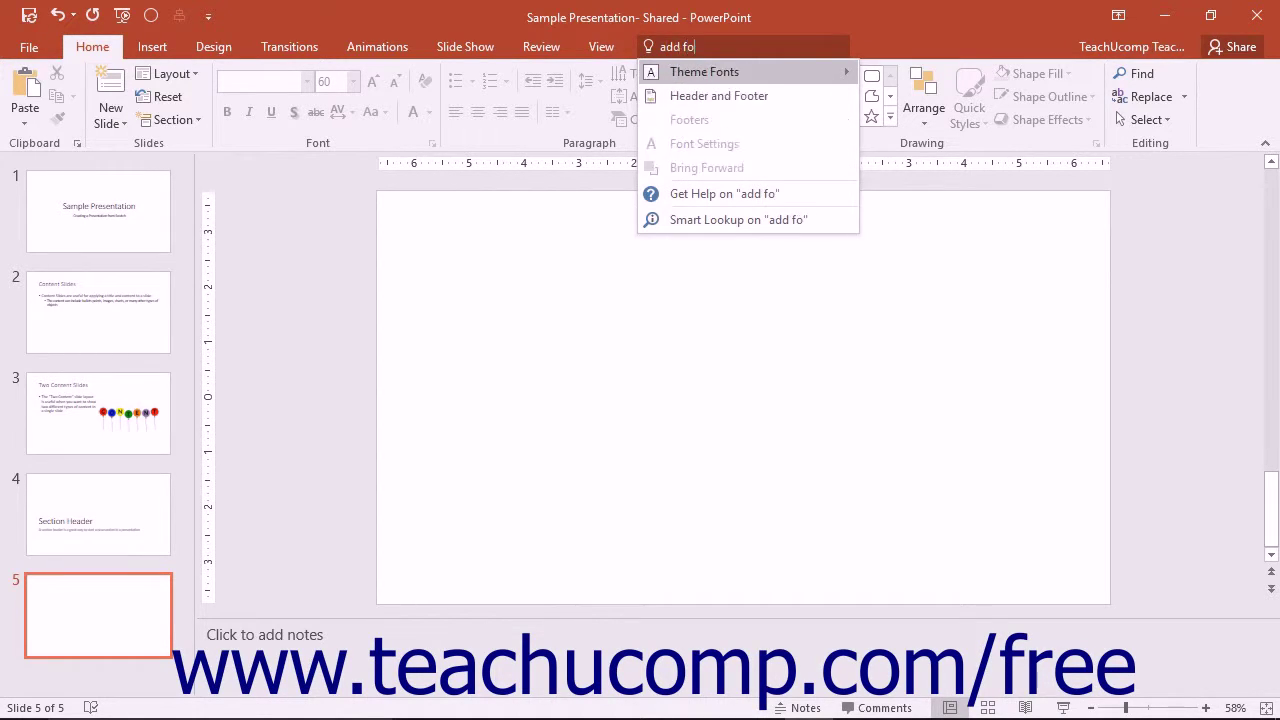
type("oter")
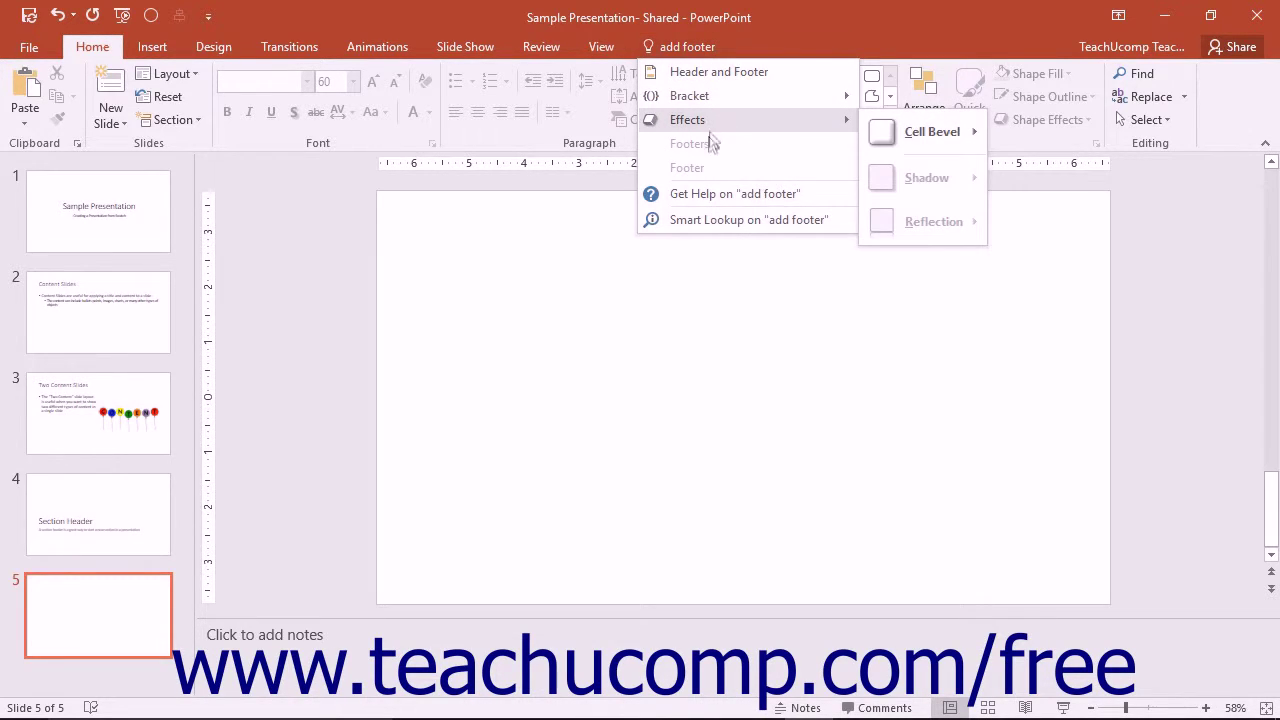
left_click(707, 199)
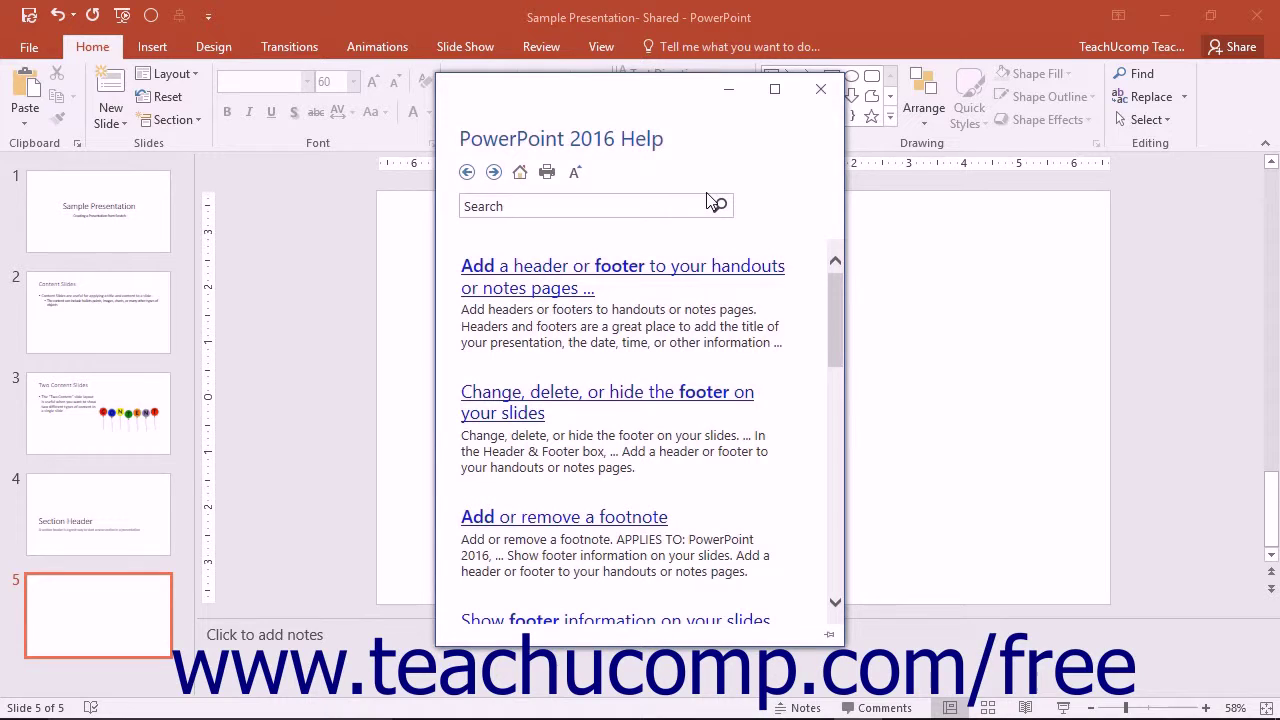
left_click(821, 90)
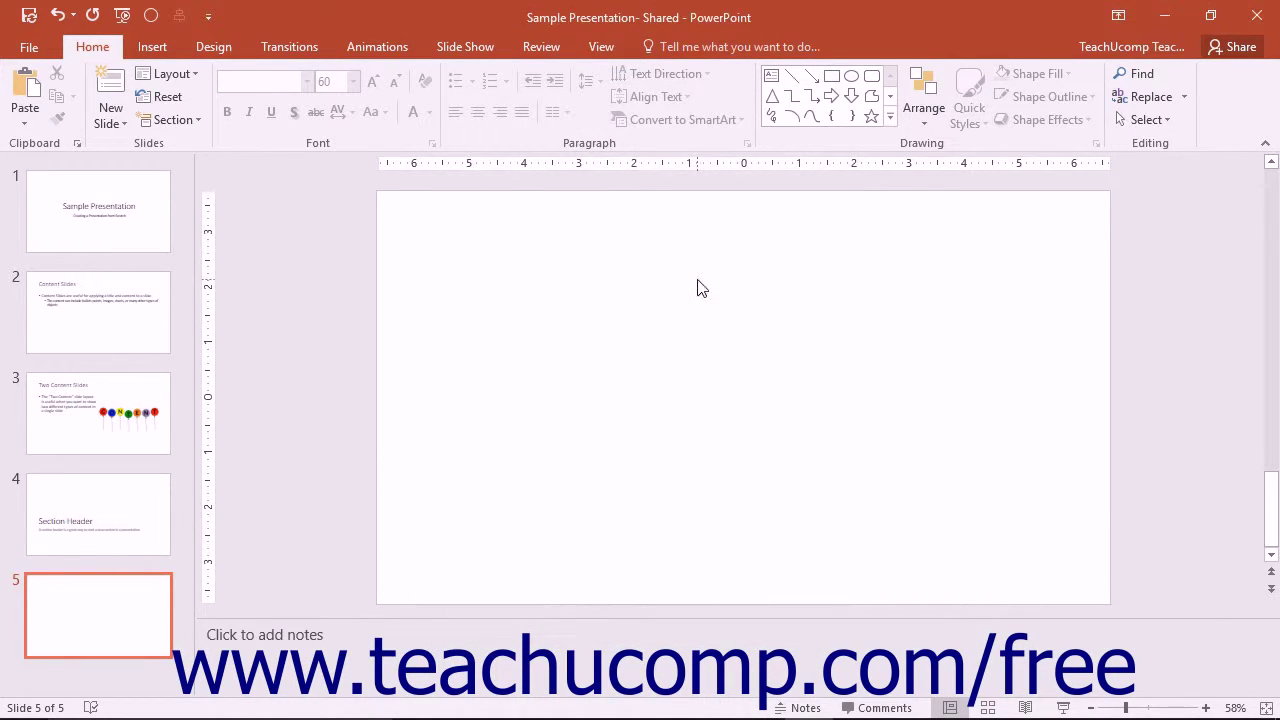
Show slide 1 and search the command assistant for "presentation"
left_click(134, 238)
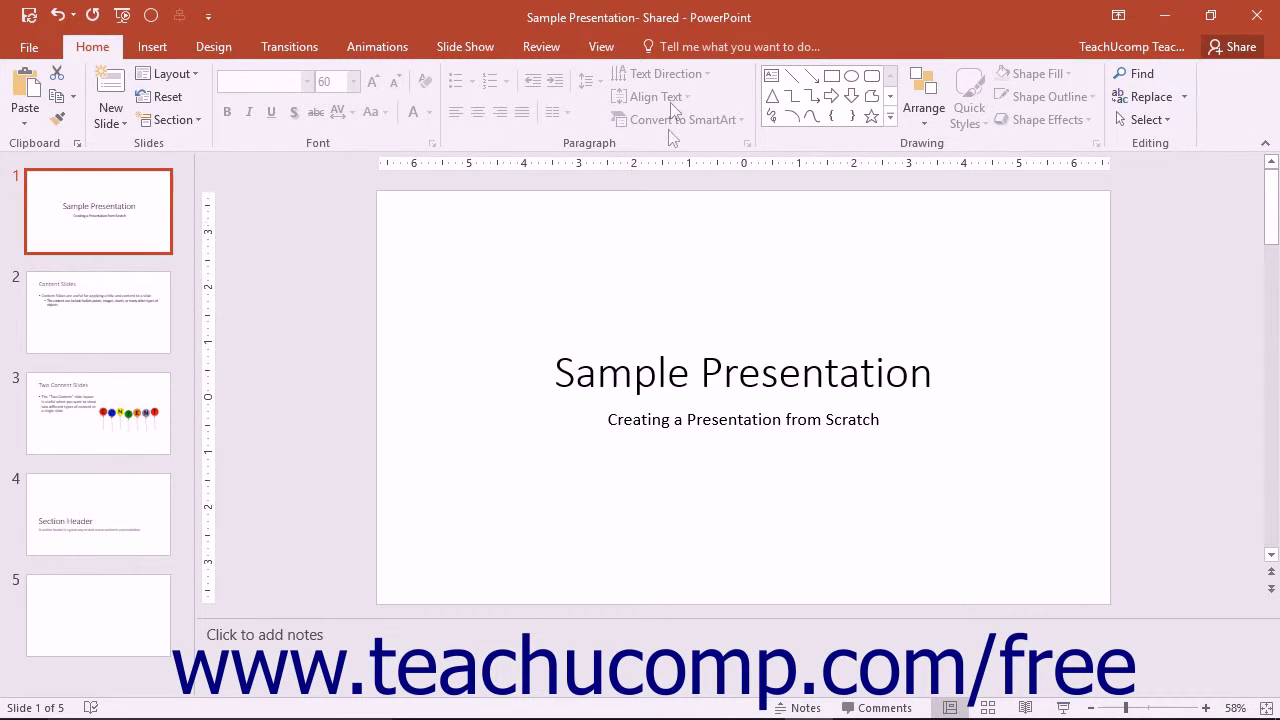
left_click(684, 46)
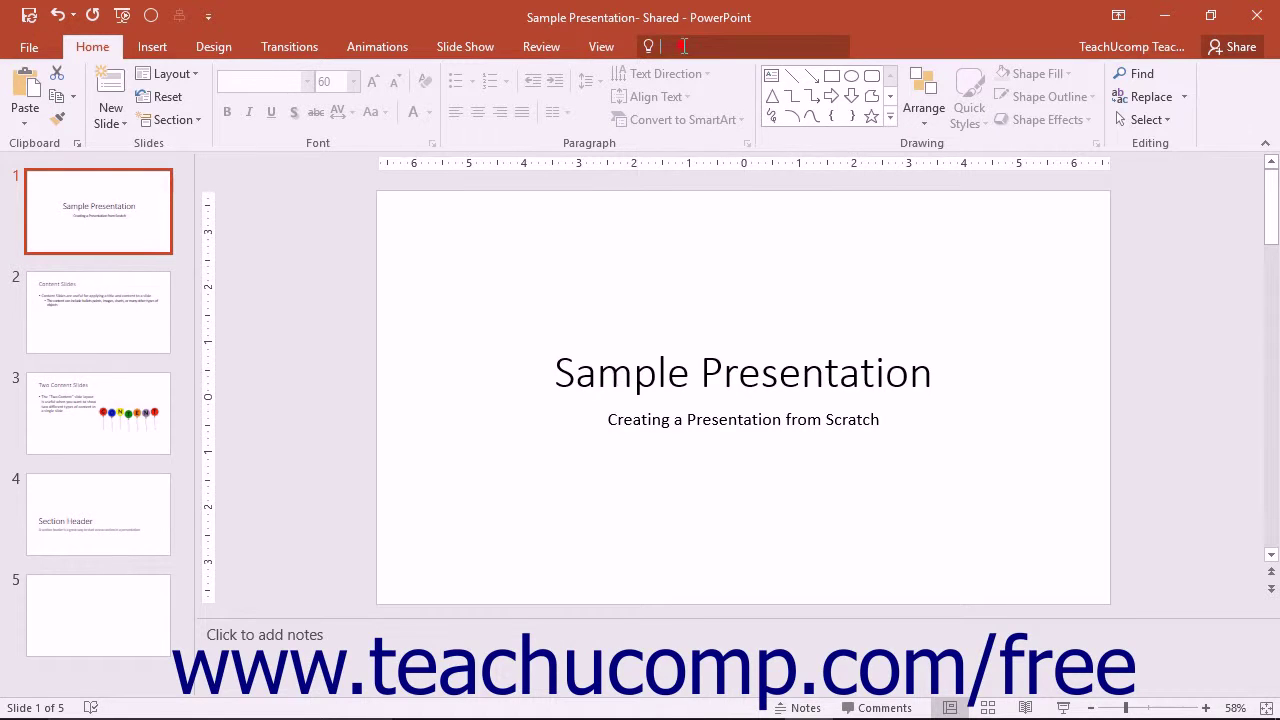
type("presentation")
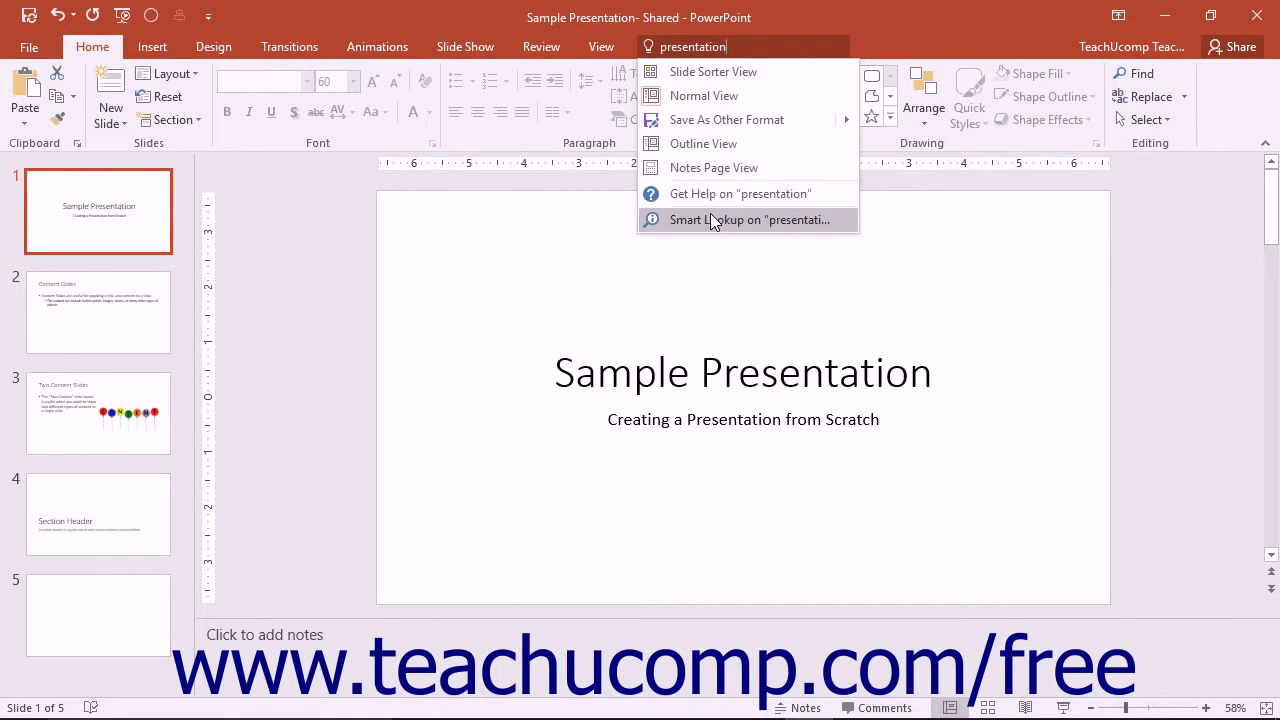
Run Smart Lookup on the word "Presentation" in slide 1's title, view its definition, and close the results
left_click(741, 376)
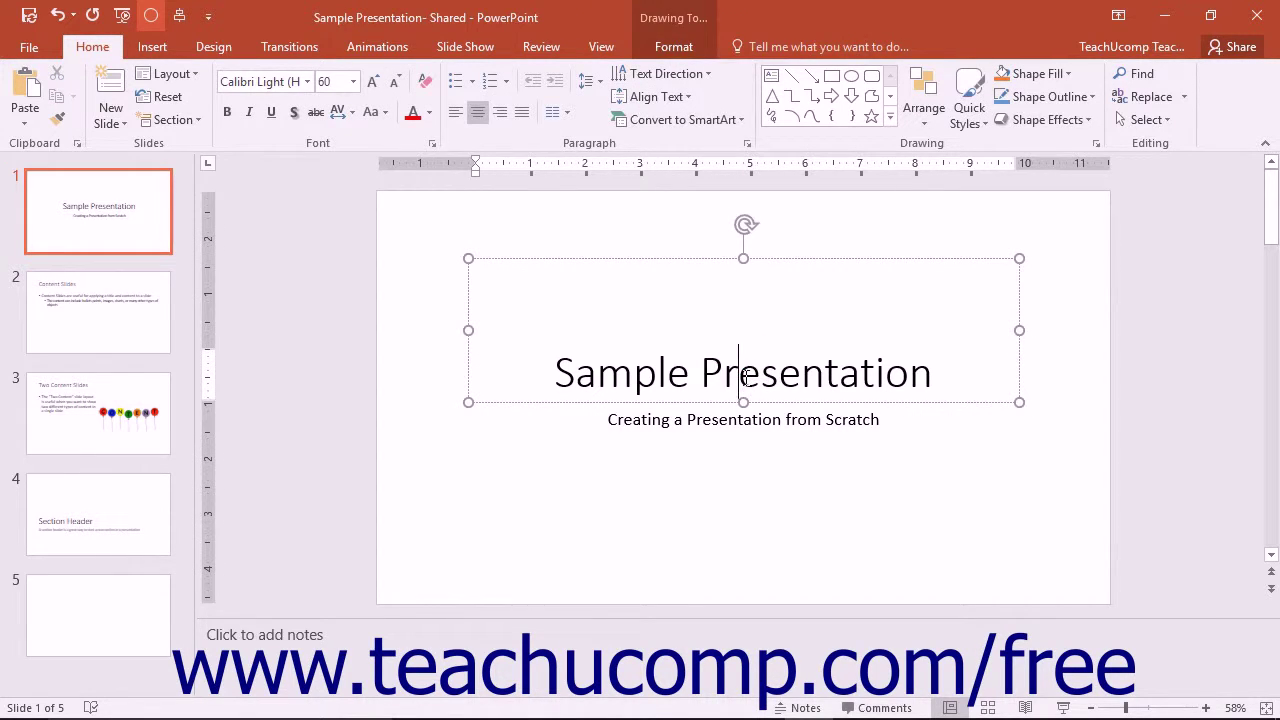
double_click(743, 377)
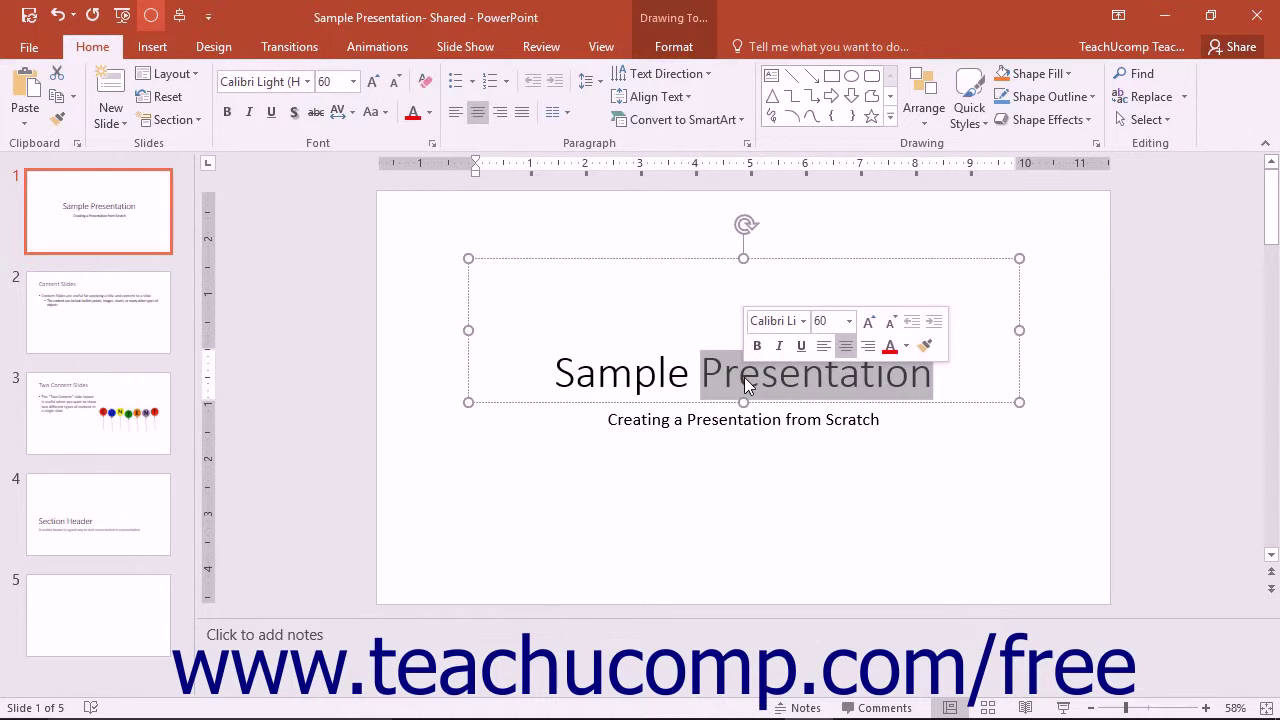
right_click(744, 377)
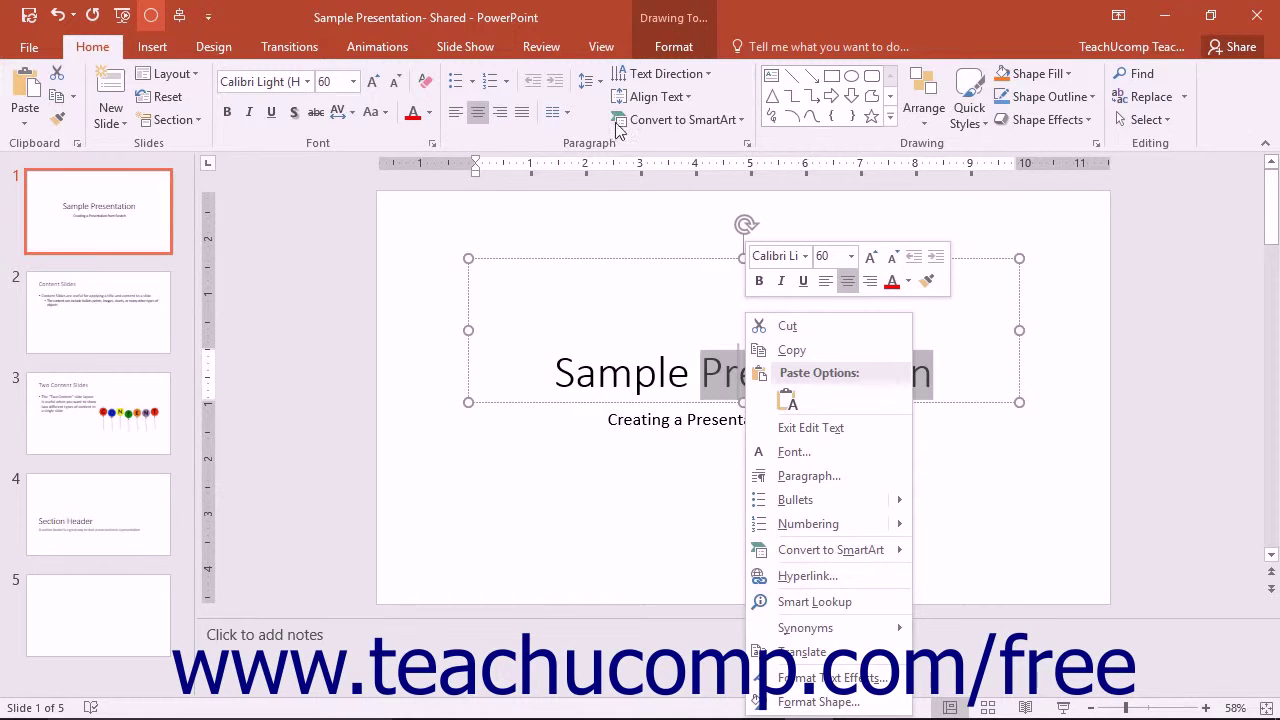
left_click(541, 47)
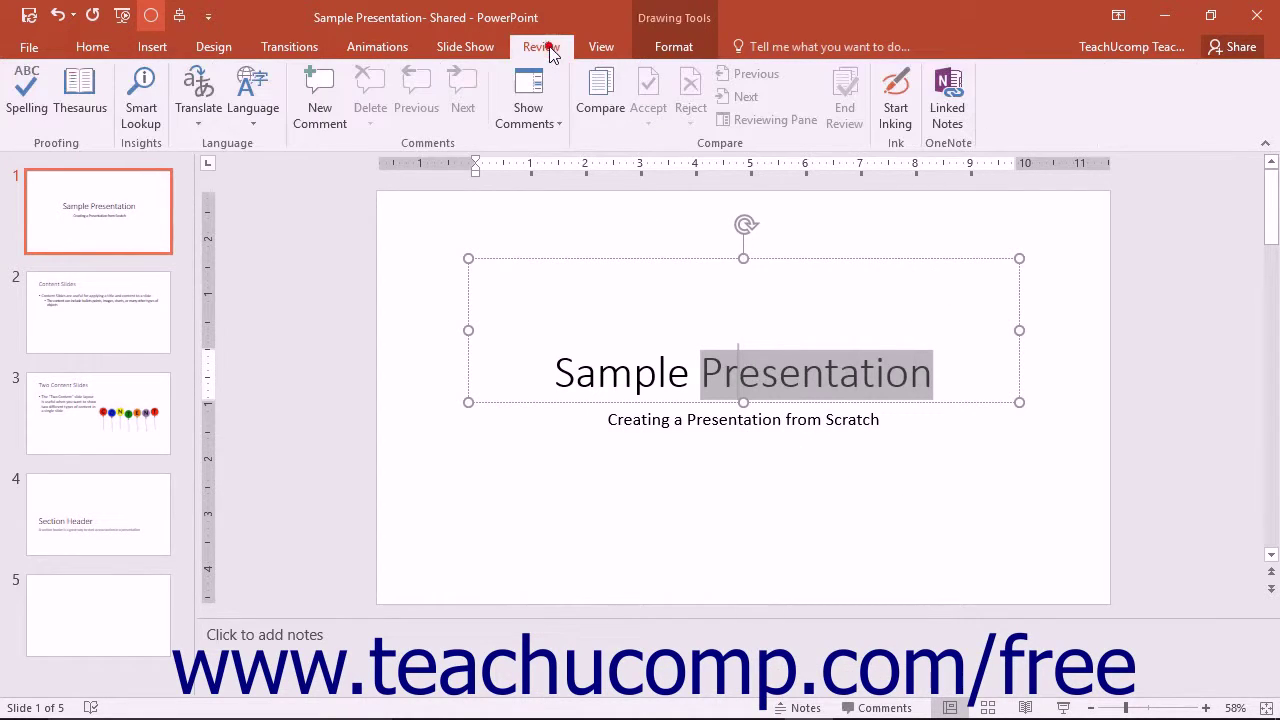
left_click(155, 85)
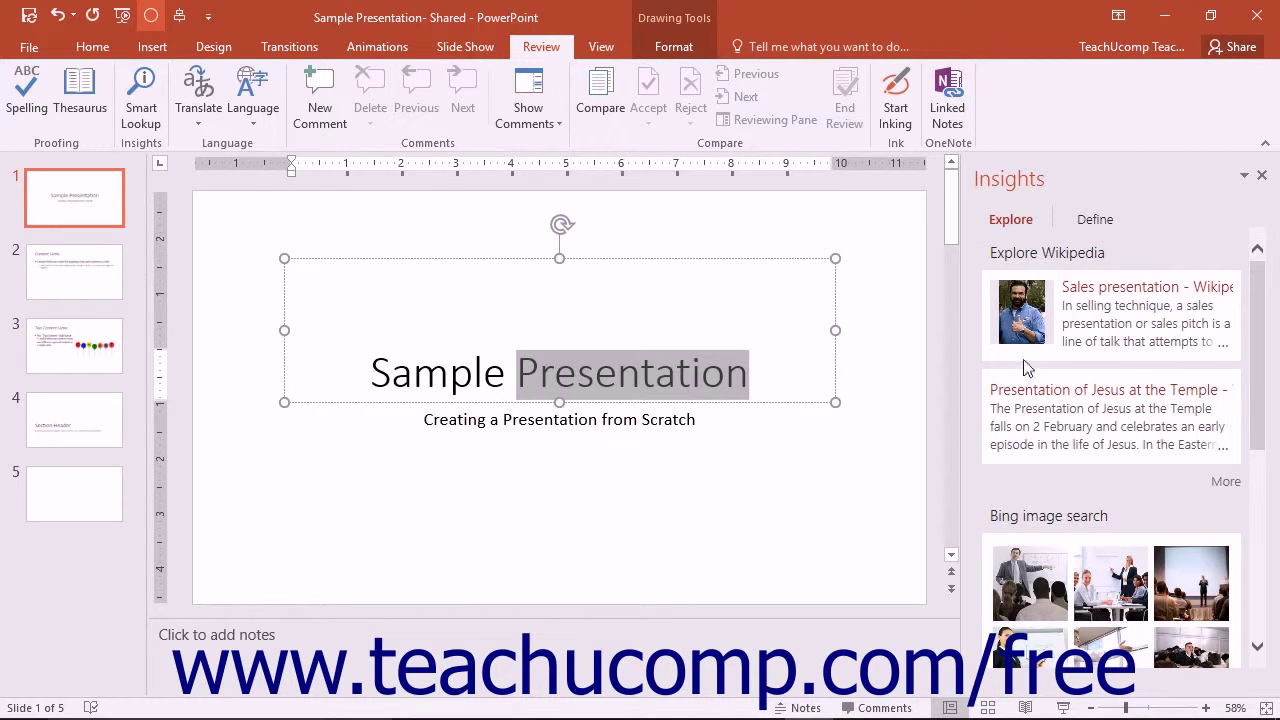
left_click(1090, 222)
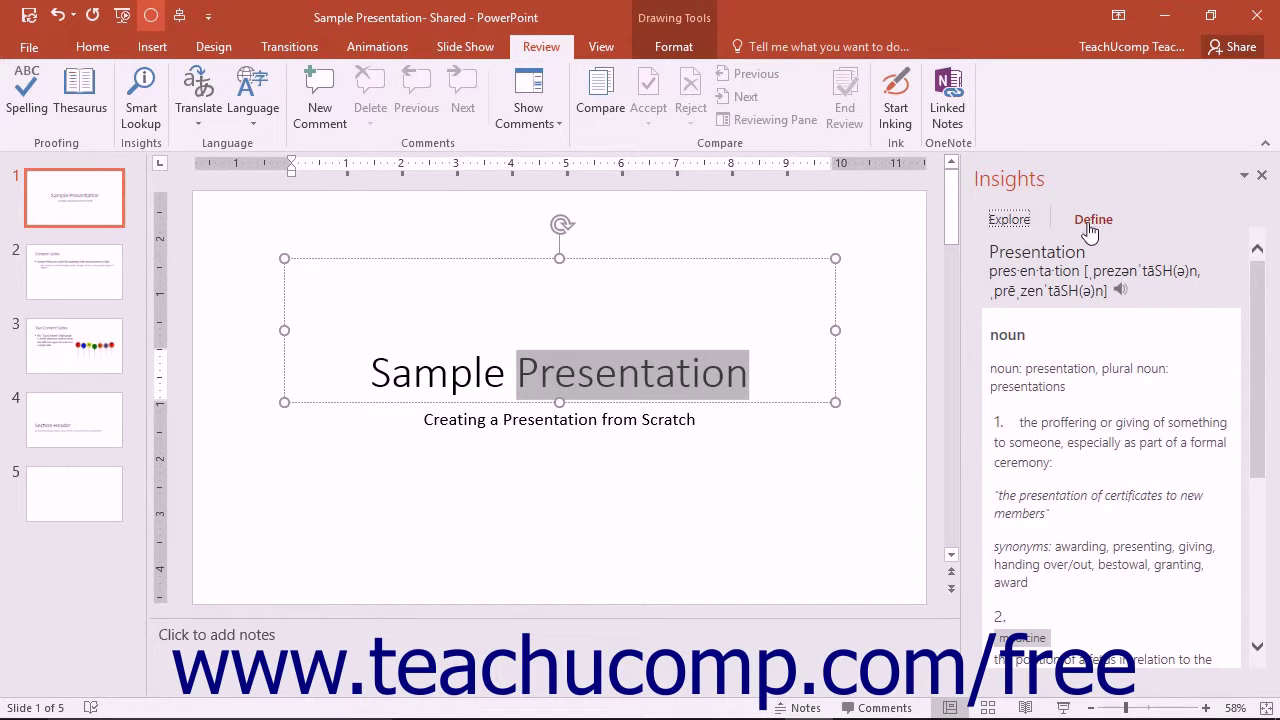
left_click(1261, 175)
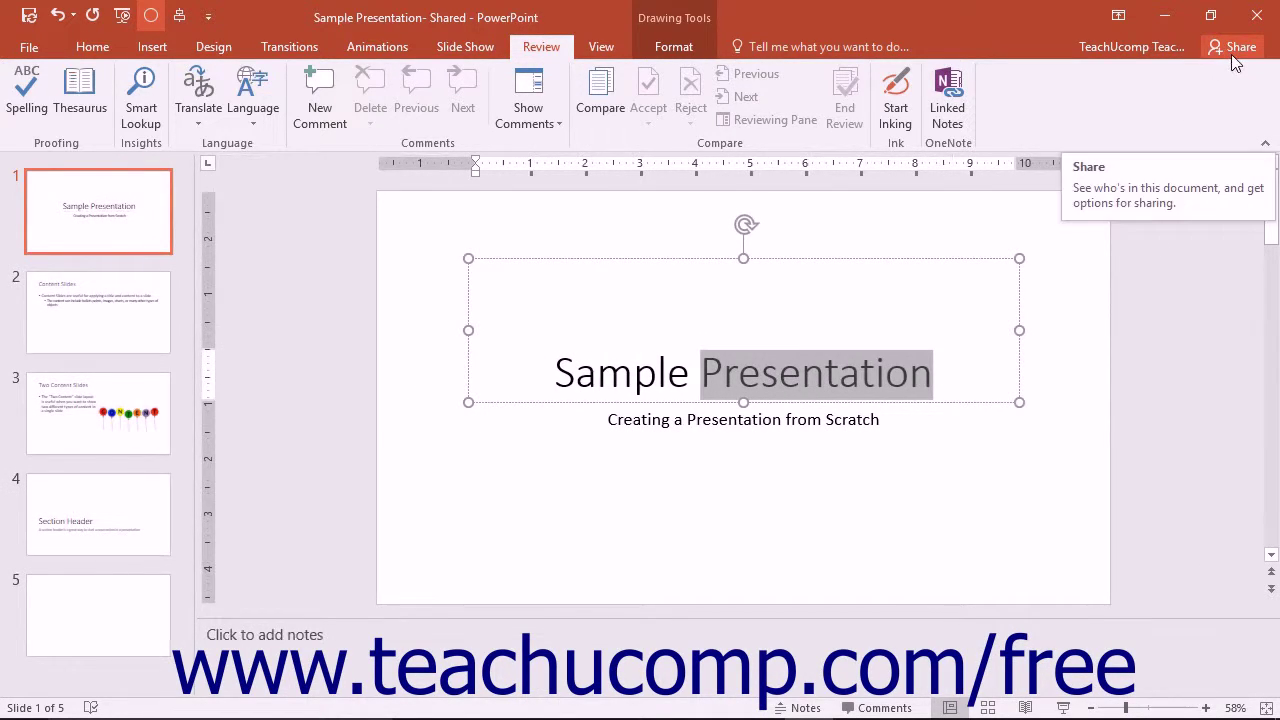
View the presentation's sharing options, close them, and go to blank slide 5
left_click(1236, 62)
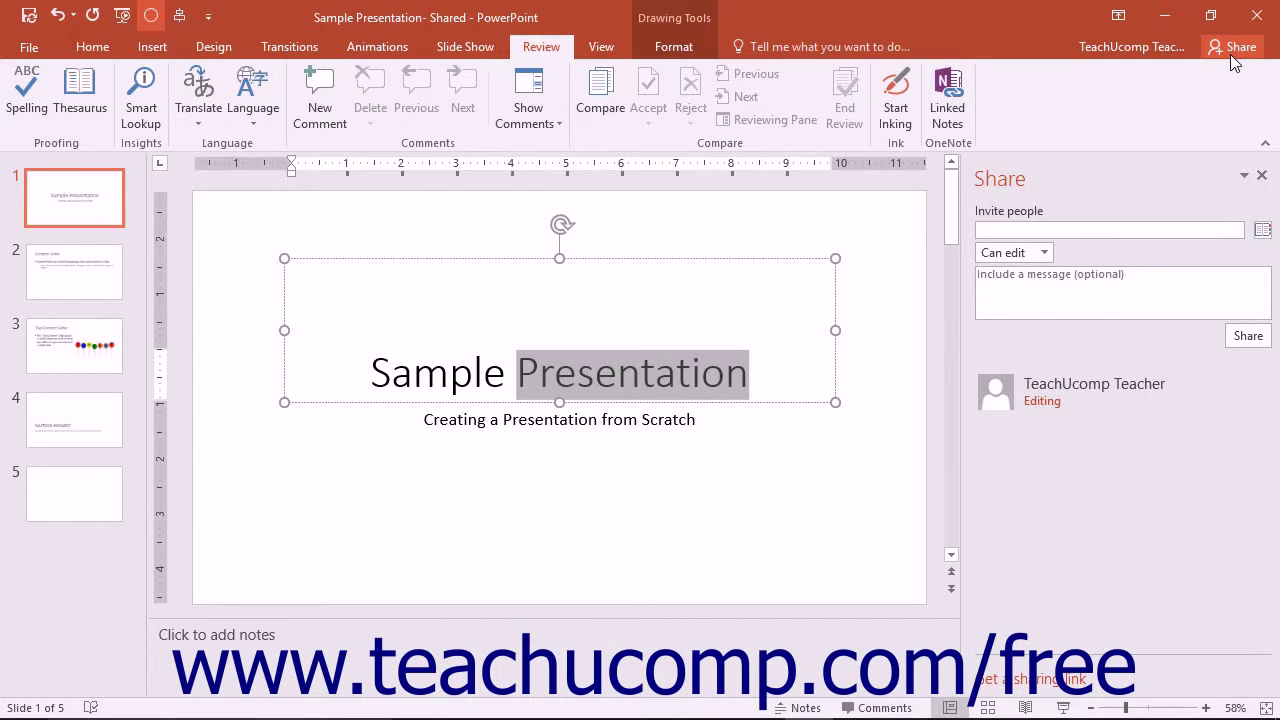
left_click(157, 624)
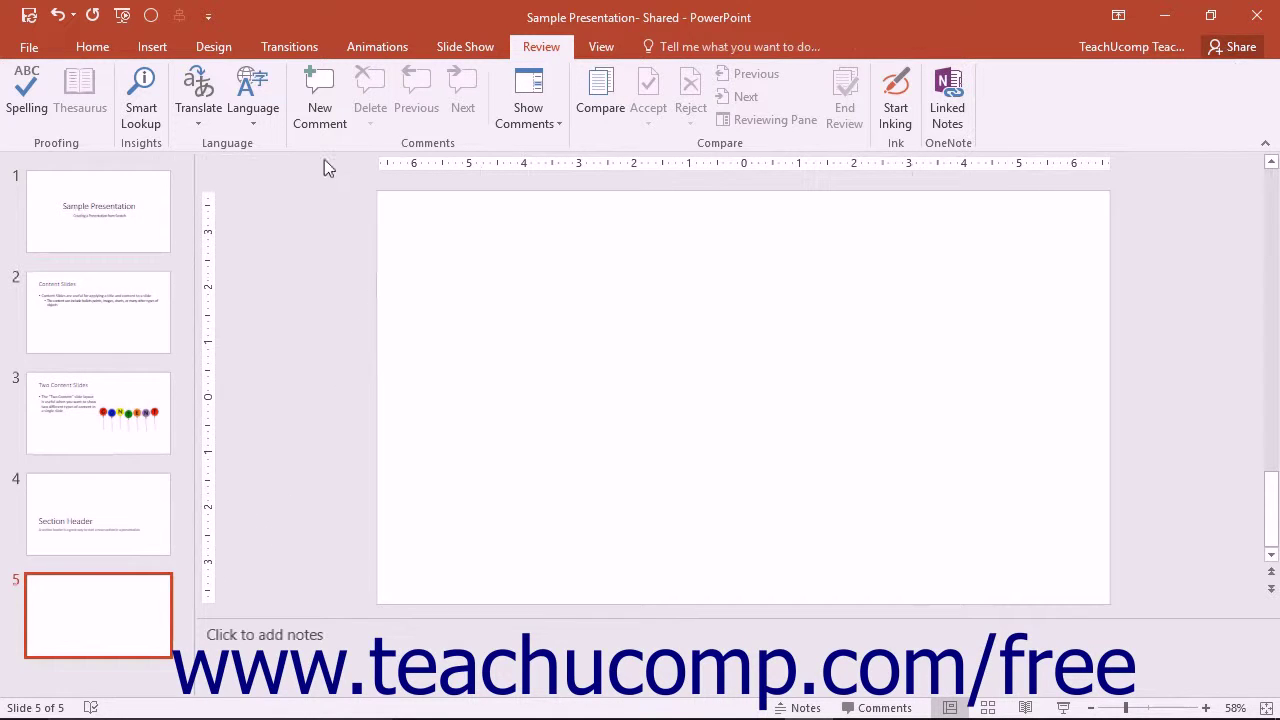
Preview the Box & Whisker, Treemap, Sunburst, Histogram, Pareto and Waterfall chart types without inserting a chart
left_click(149, 45)
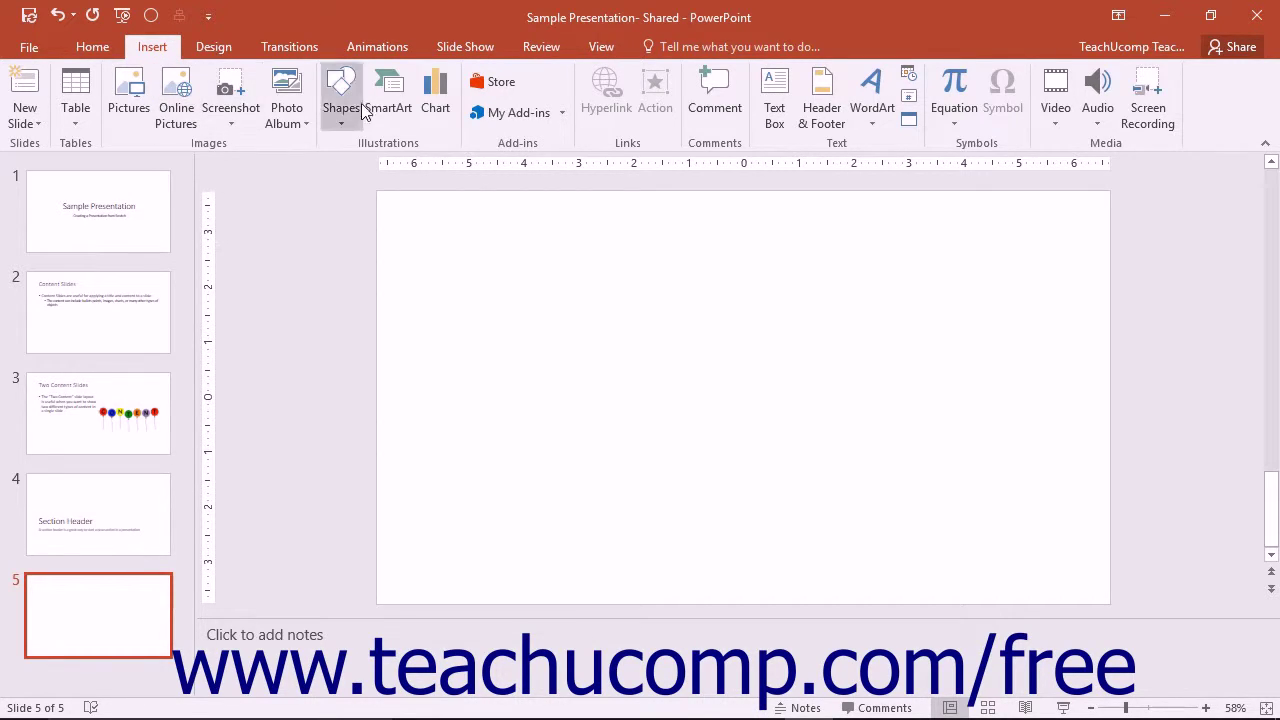
left_click(446, 95)
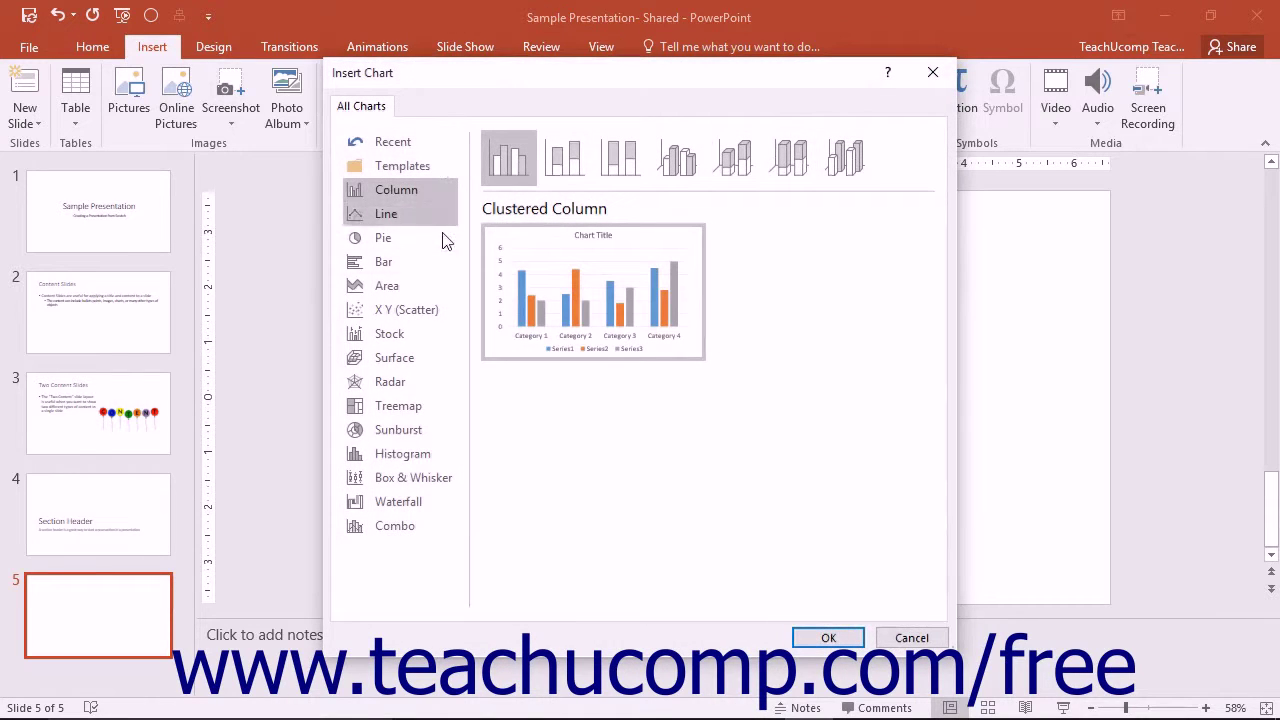
left_click(428, 479)
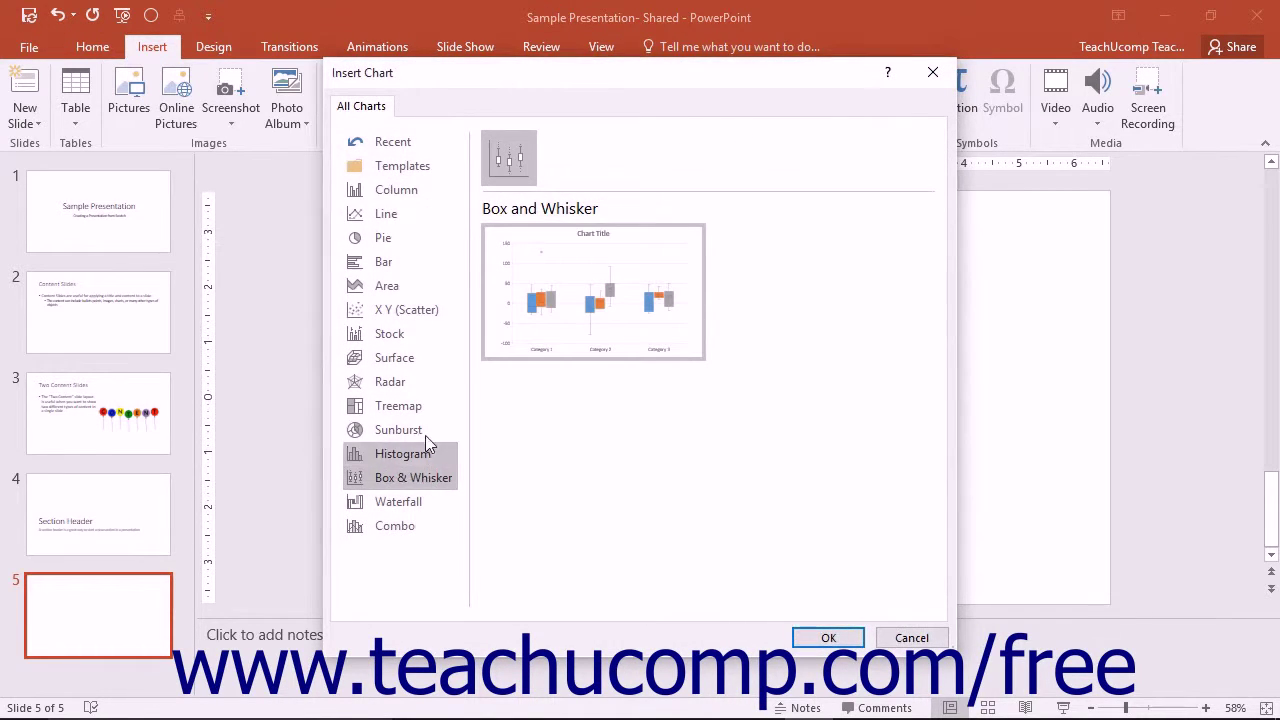
left_click(420, 405)
left_click(418, 430)
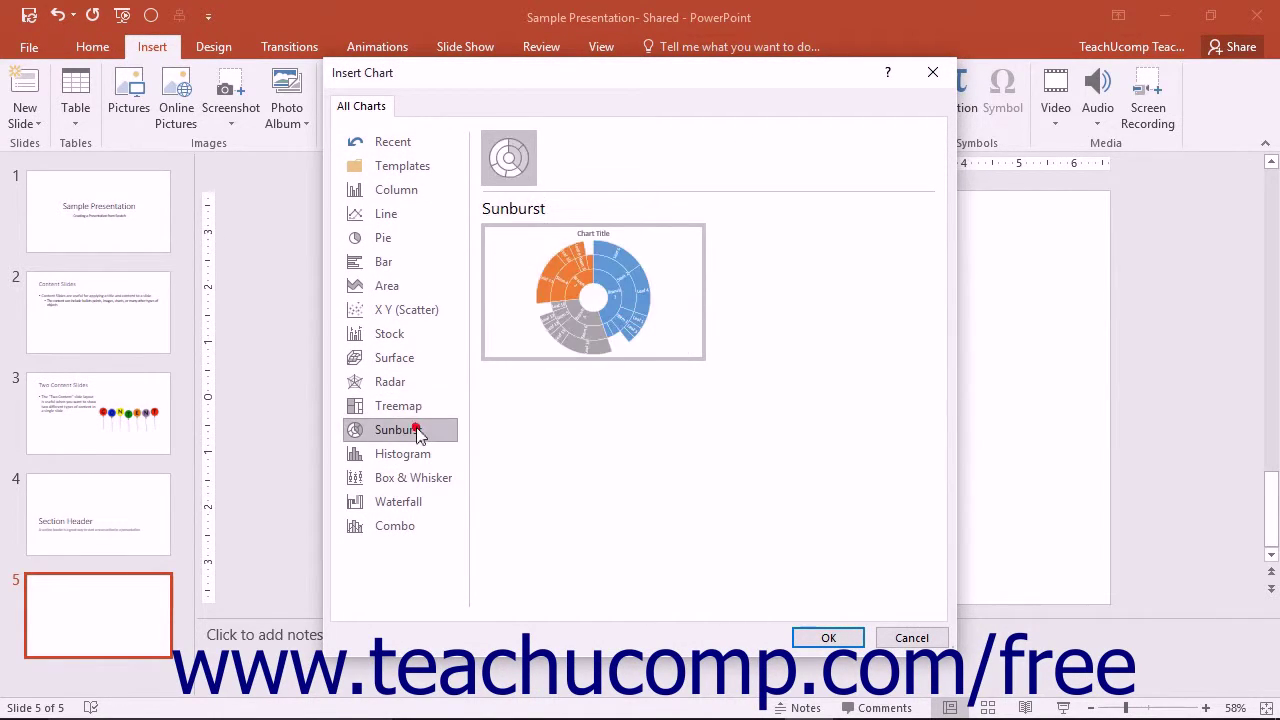
left_click(416, 453)
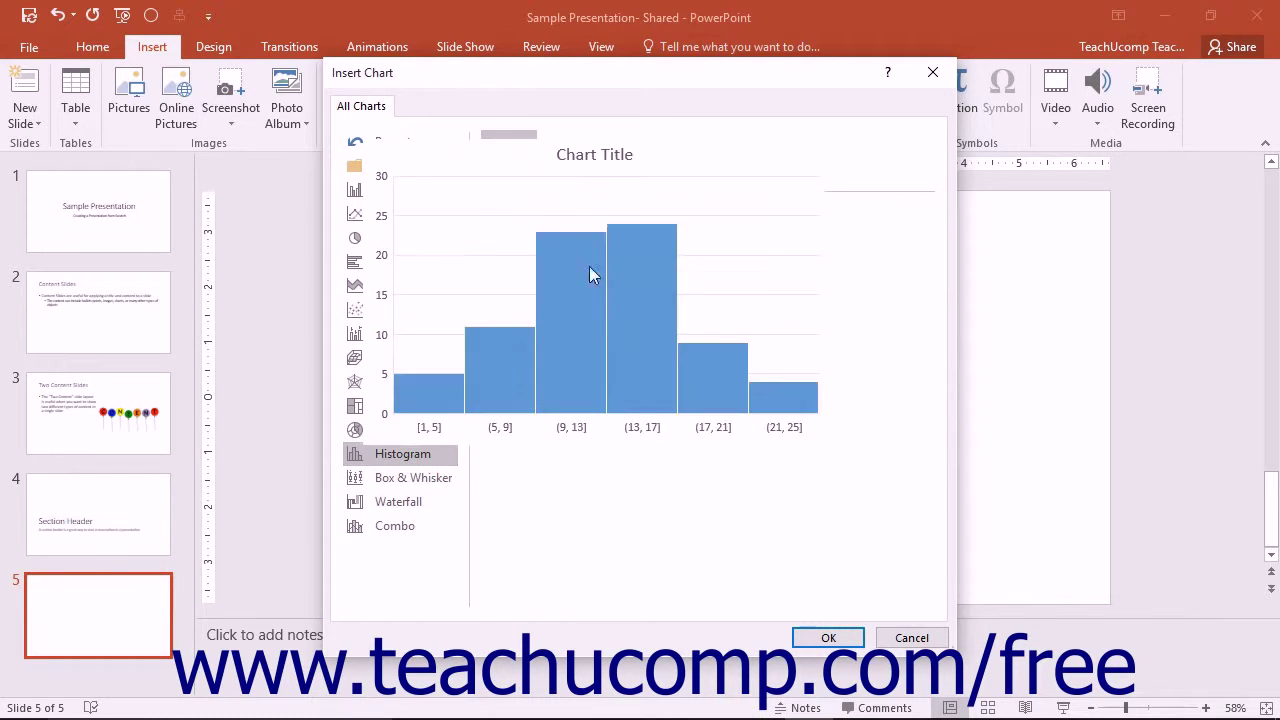
left_click(573, 167)
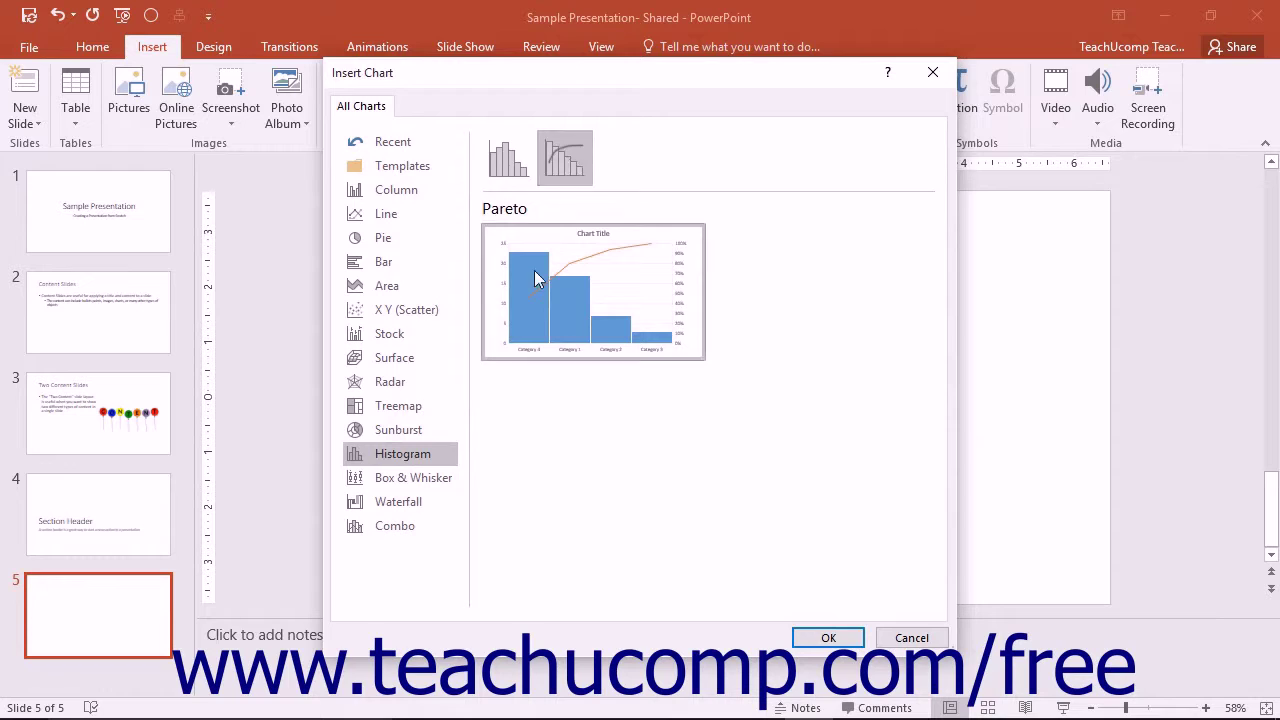
left_click(438, 508)
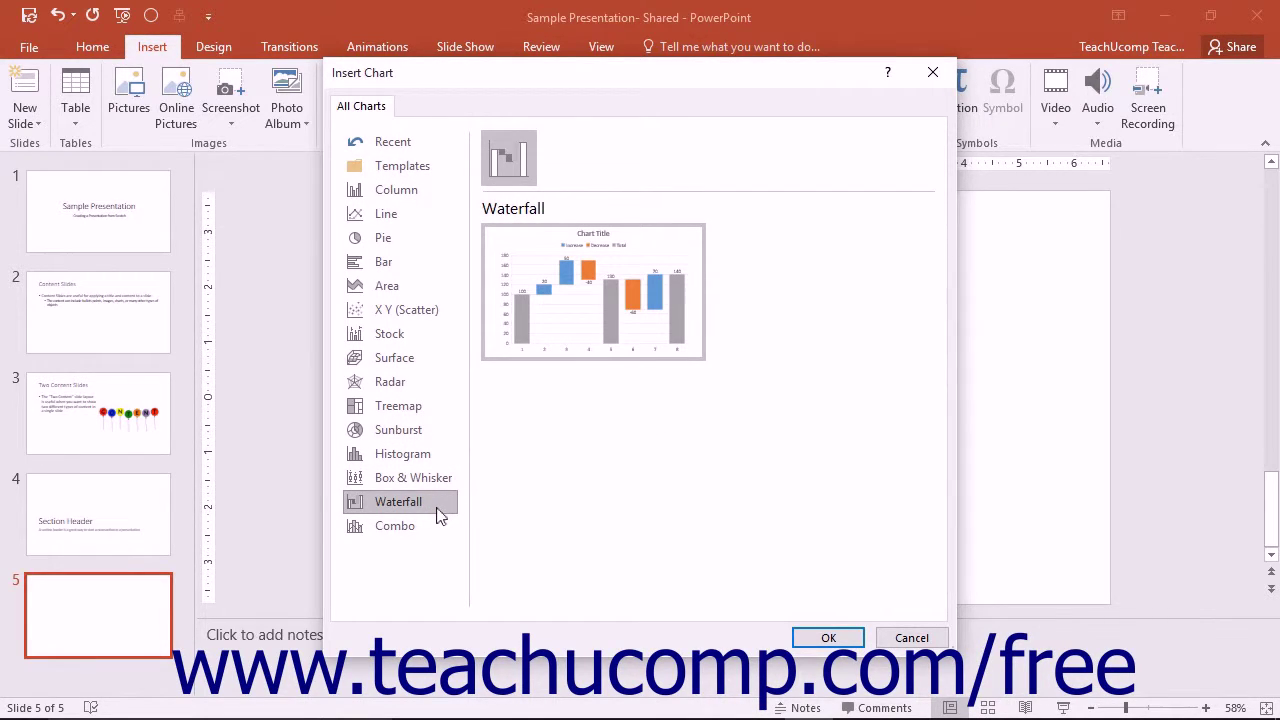
left_click(910, 632)
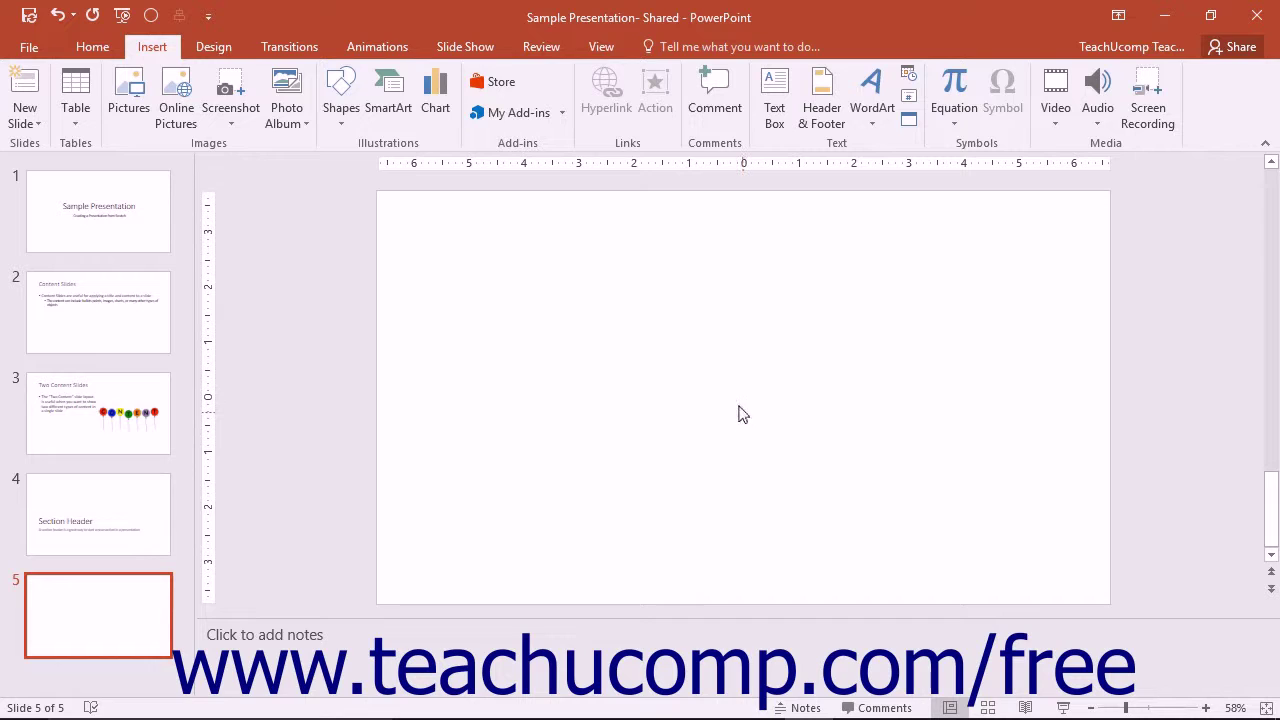
Try handwriting the ink equation e = mc² for slide 5, and discard it
left_click(155, 51)
left_click(958, 123)
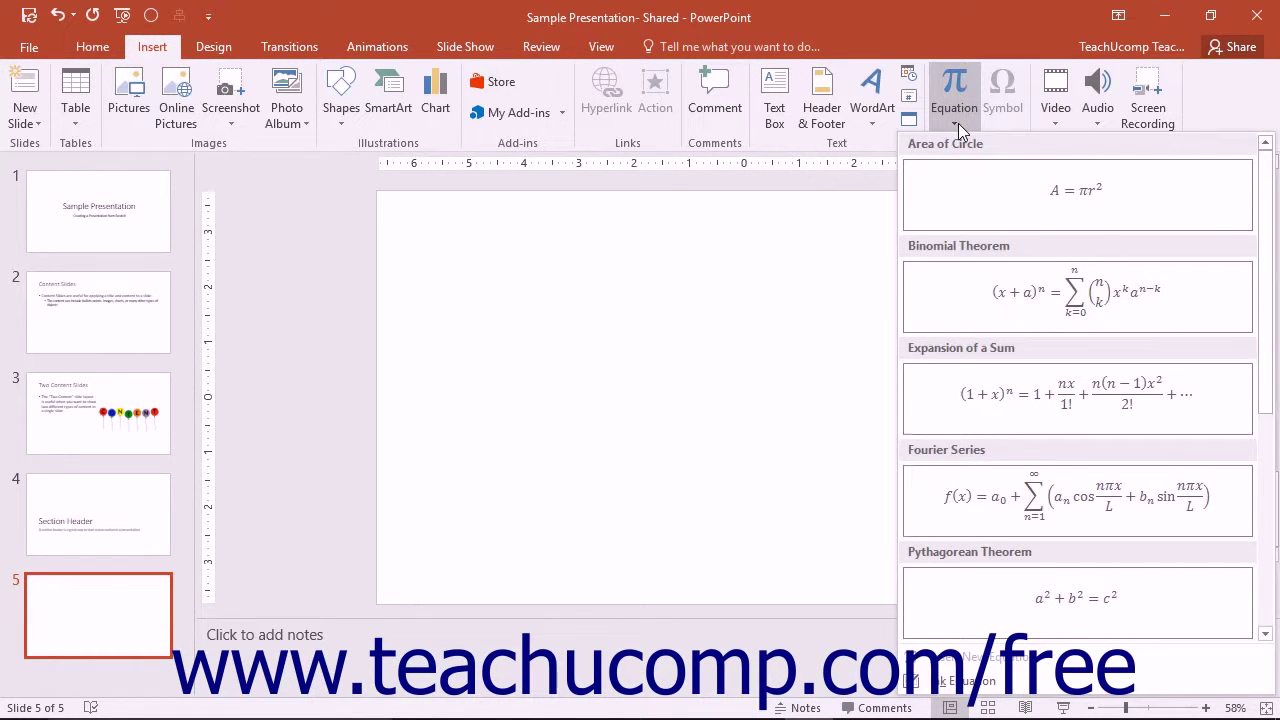
left_click(962, 682)
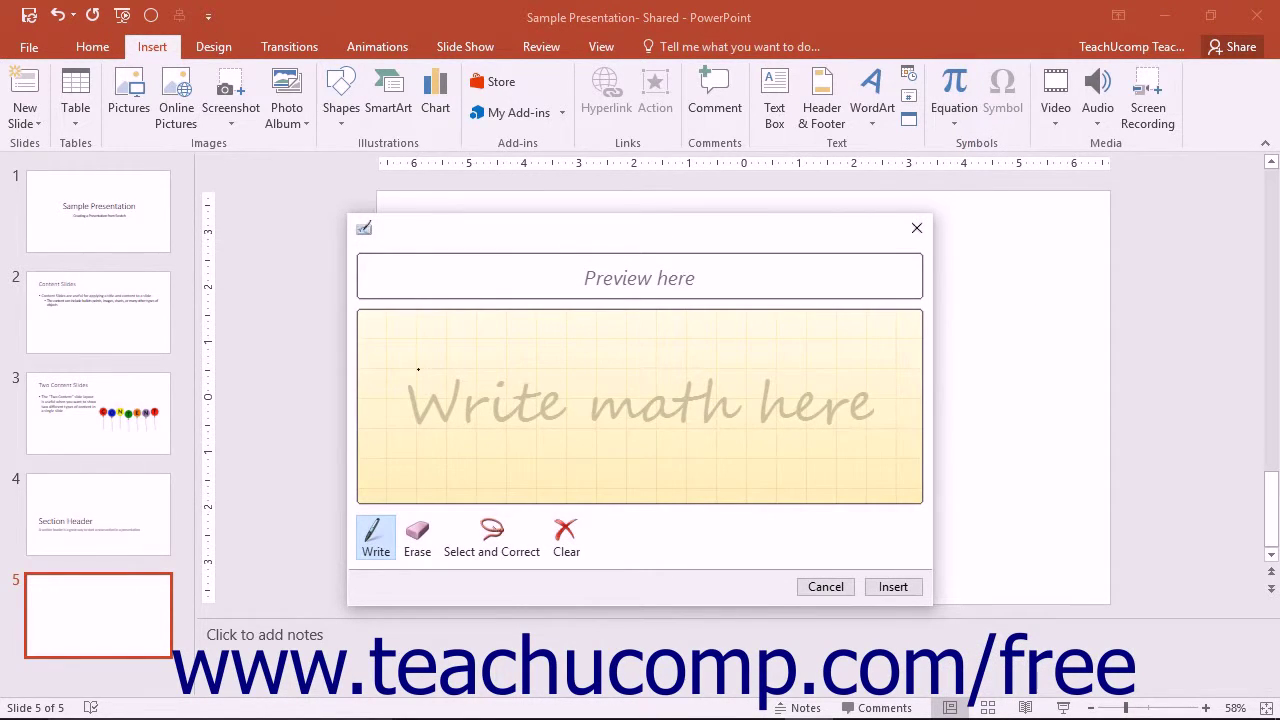
mouse_move(417, 394)
left_mouse_down()
mouse_move(451, 392)
mouse_move(428, 376)
mouse_move(419, 401)
mouse_move(460, 407)
mouse_move(500, 384)
left_mouse_up()
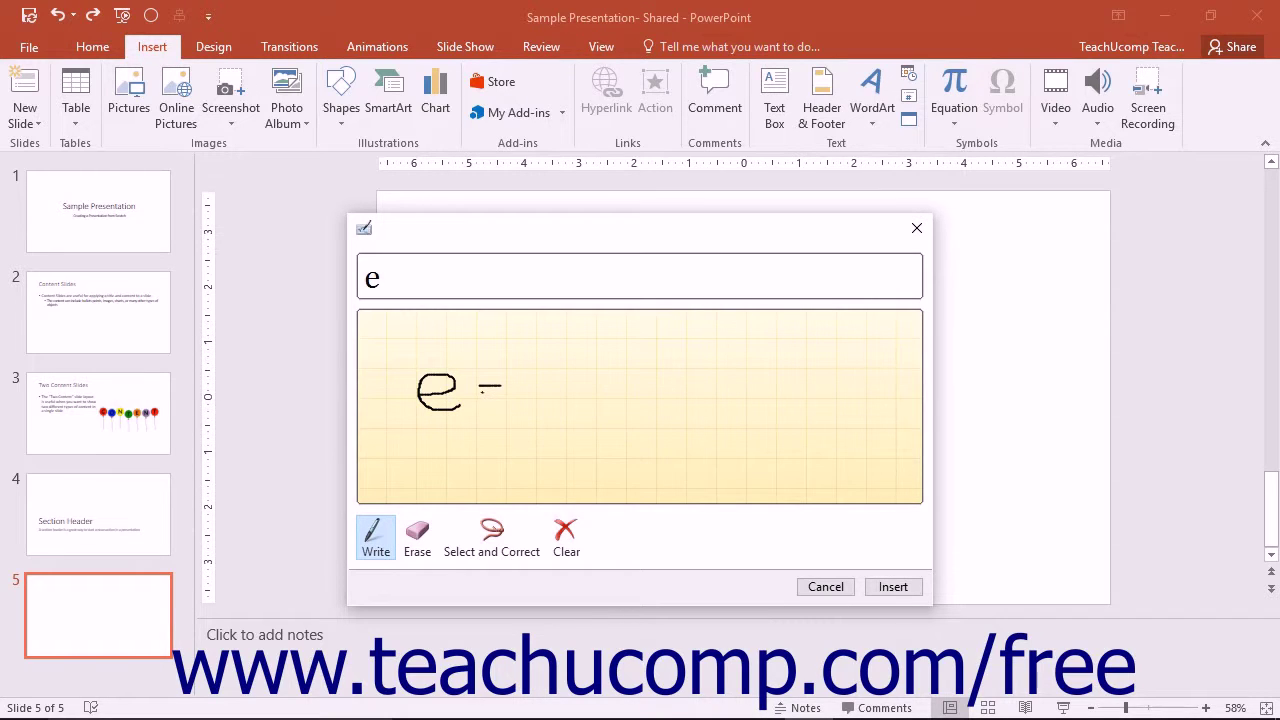
left_click_drag(479, 393, 572, 410)
left_click_drag(600, 386, 601, 410)
left_click_drag(607, 372, 632, 381)
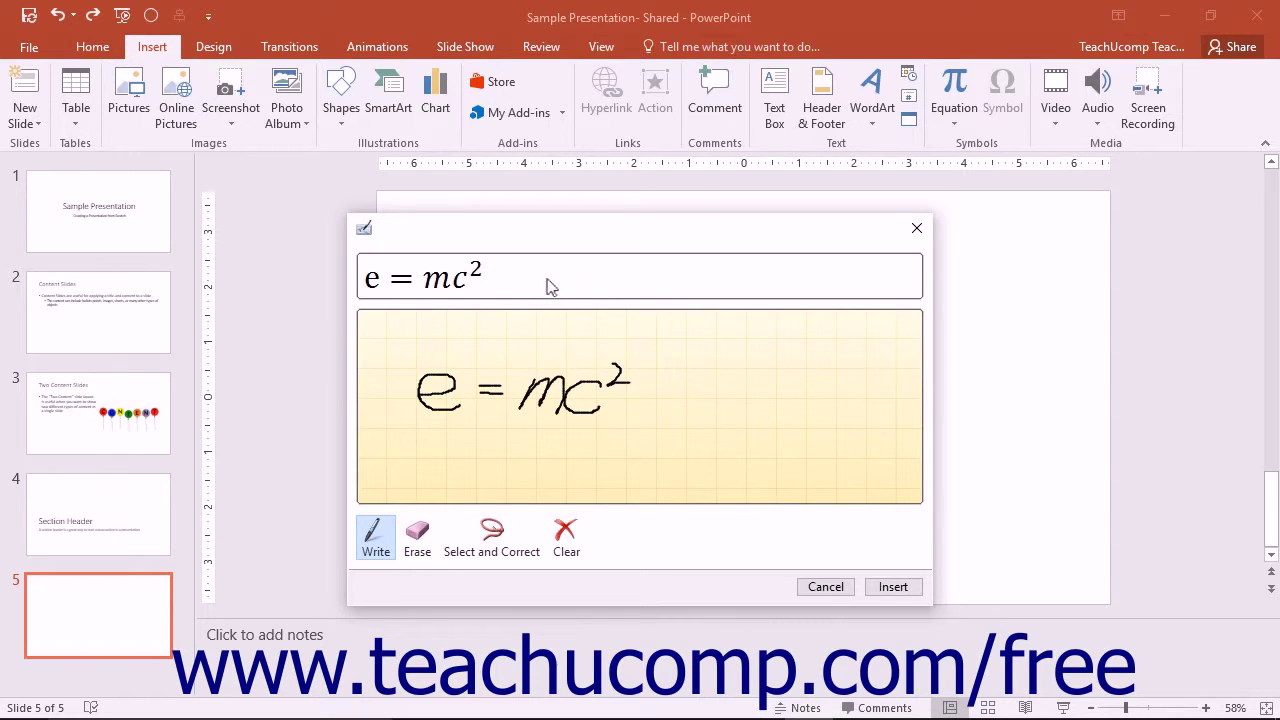
left_click(826, 587)
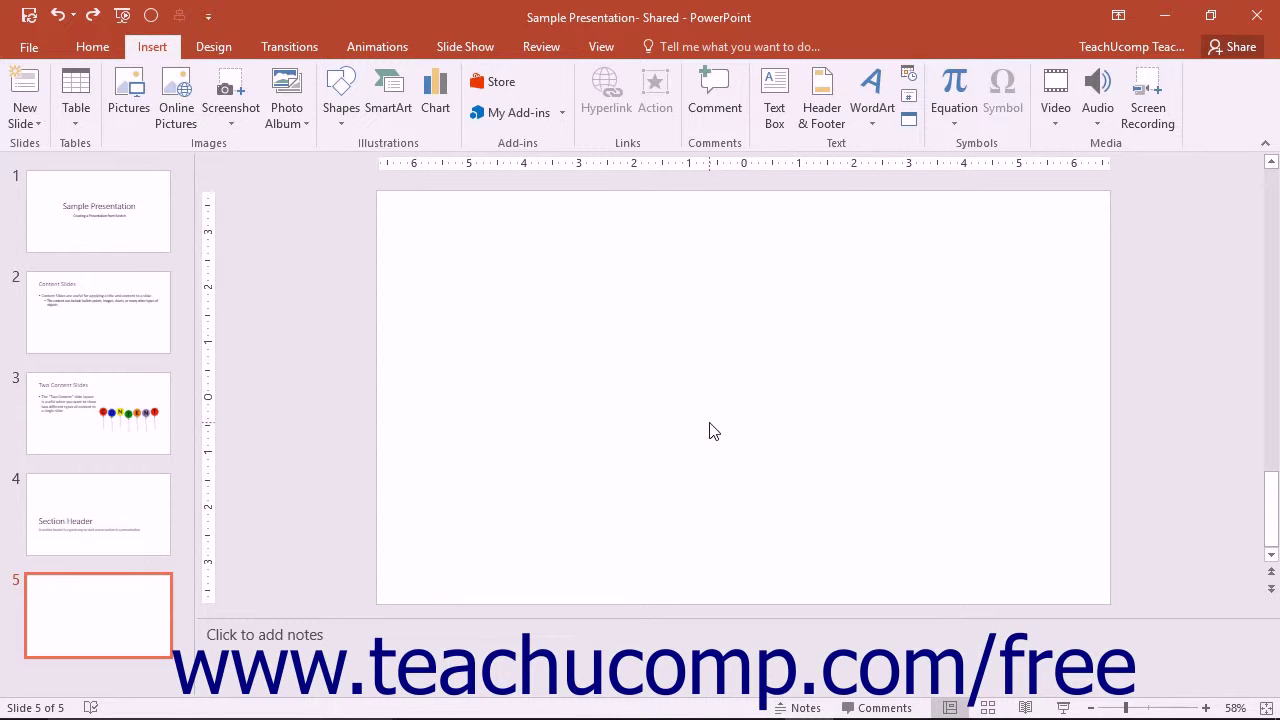
View the presentation's version history and close it
left_click(25, 47)
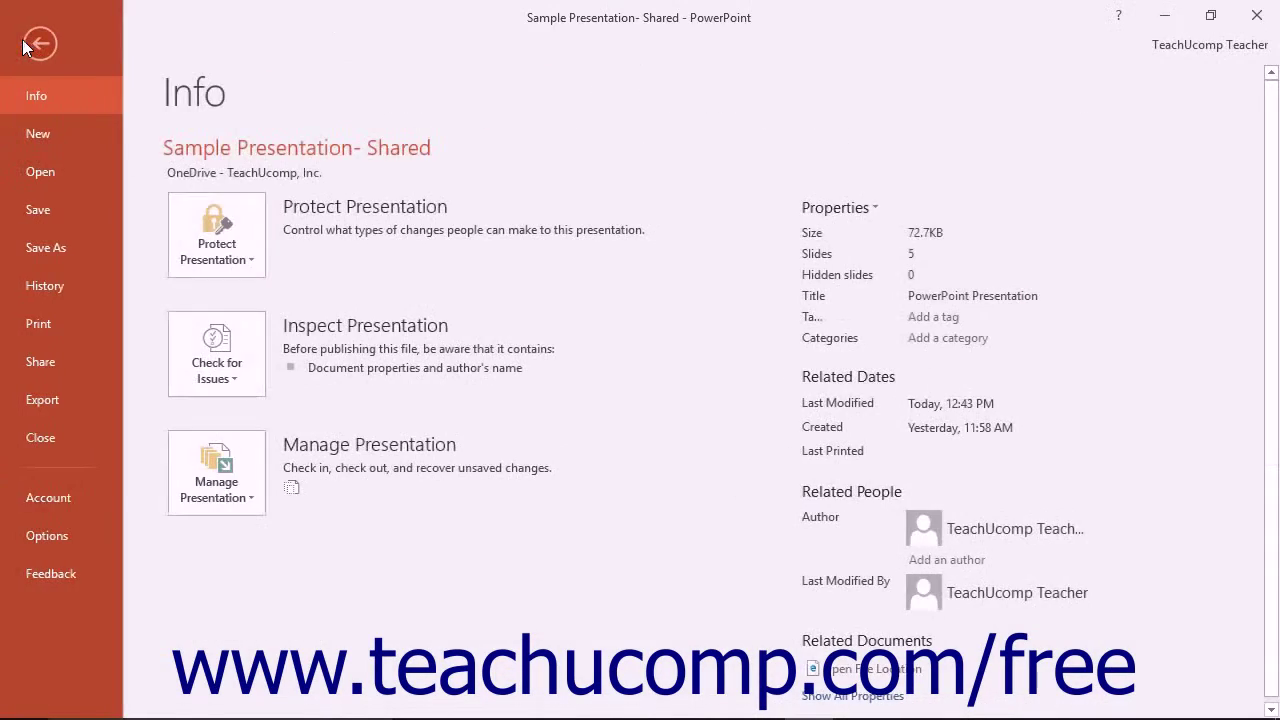
left_click(58, 285)
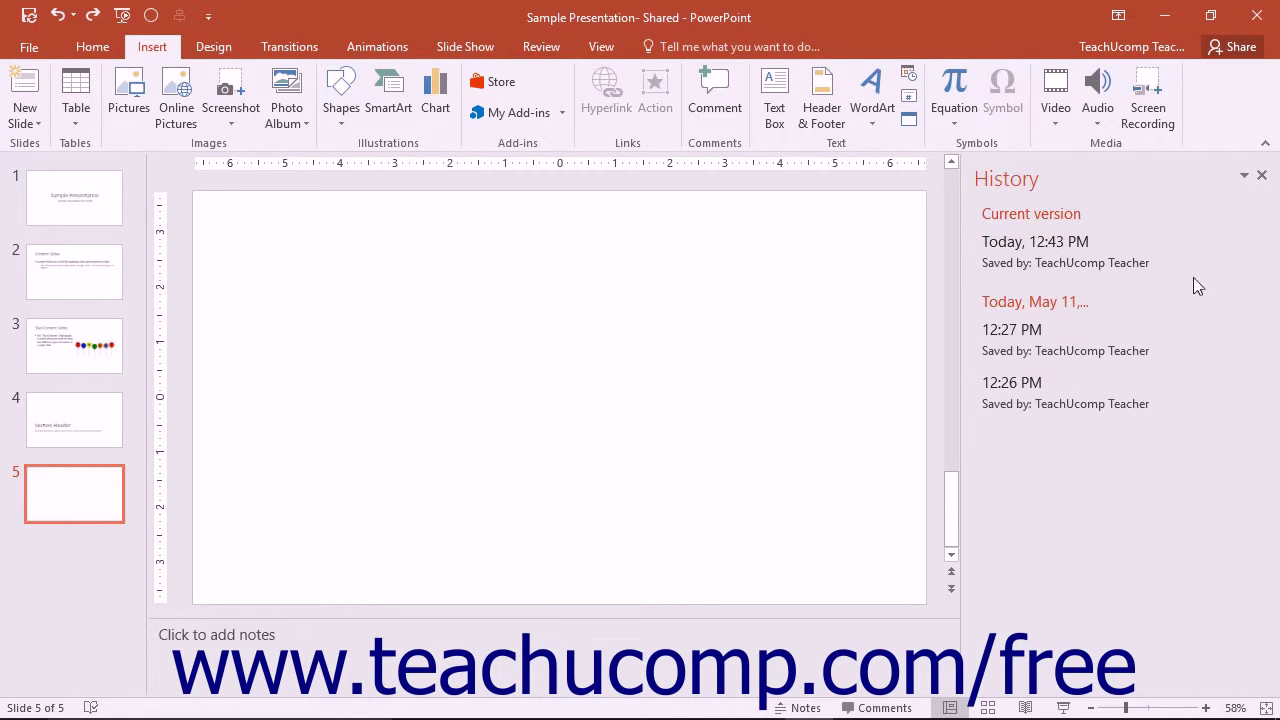
left_click(1262, 175)
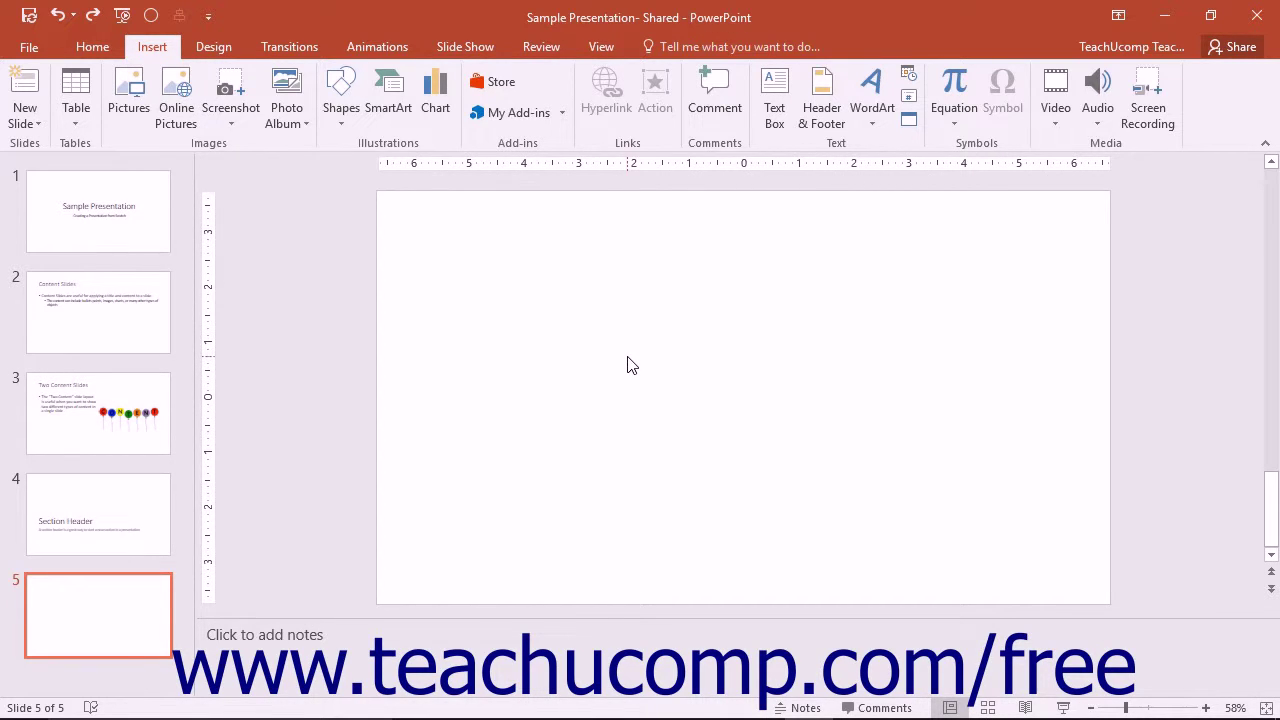
View the available Office Theme and Office Background choices in the general program options, and close the options without changes
left_click(36, 46)
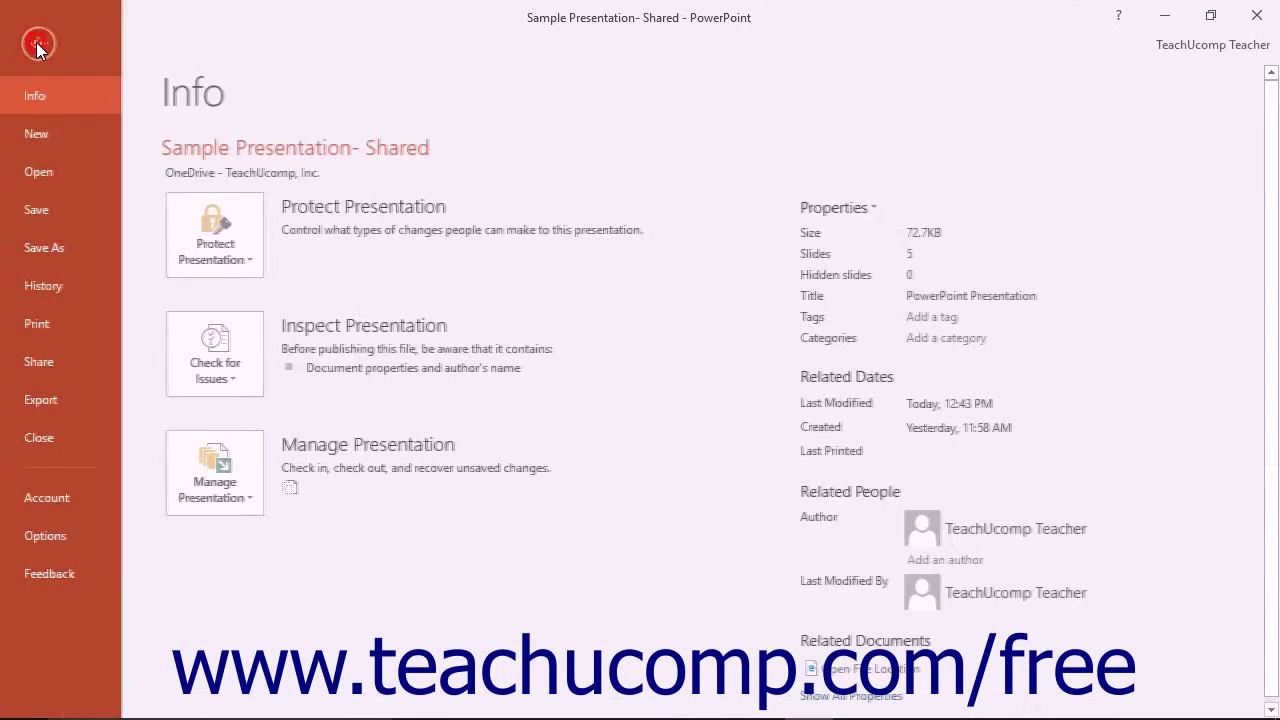
left_click(54, 534)
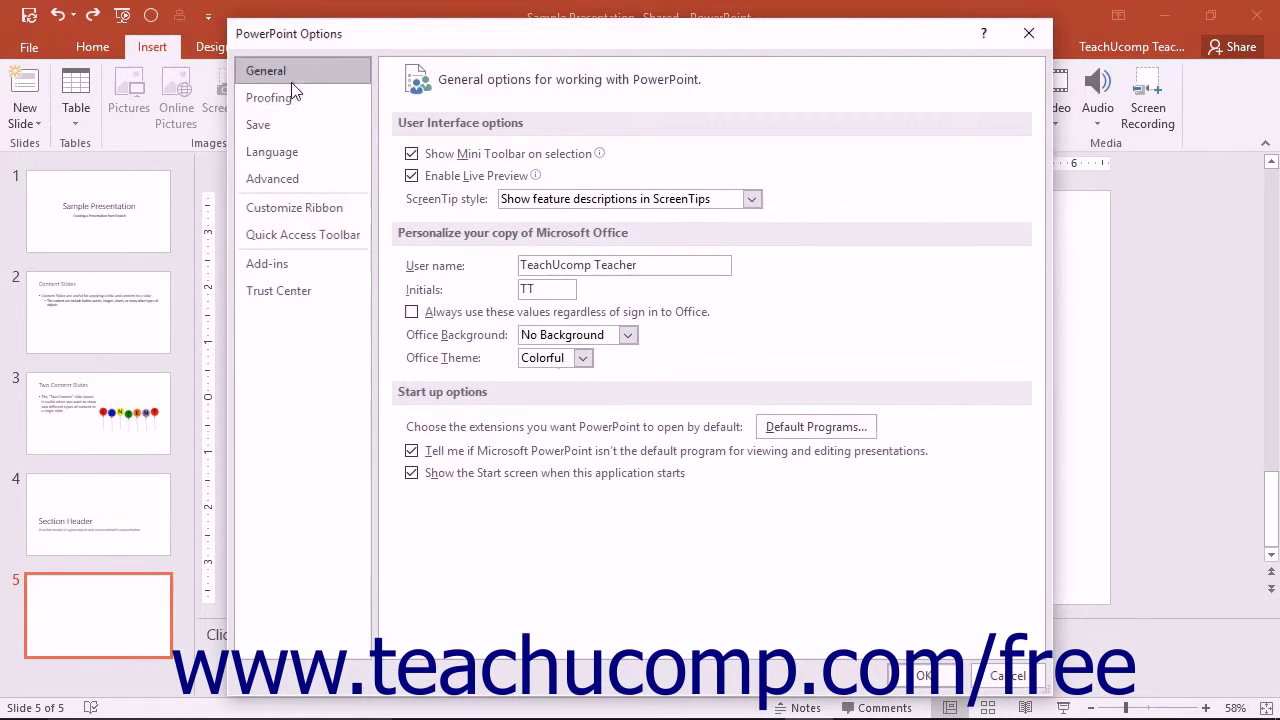
left_click(290, 72)
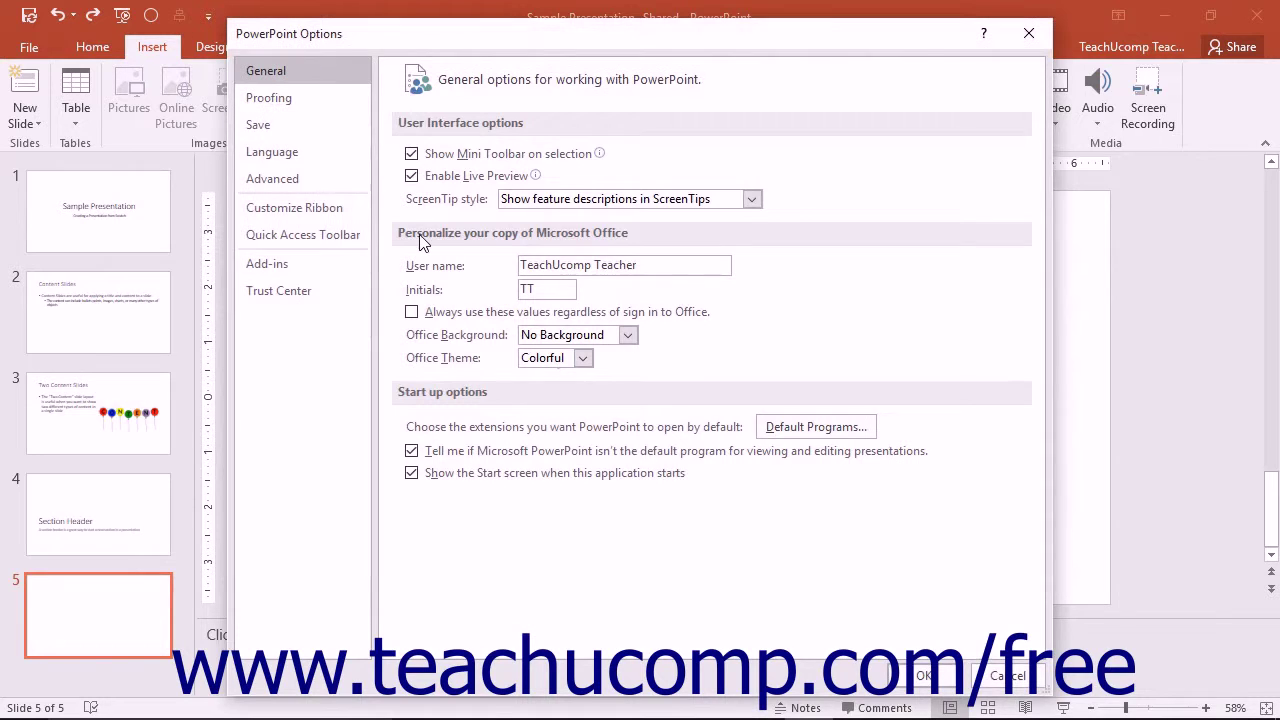
left_click(583, 359)
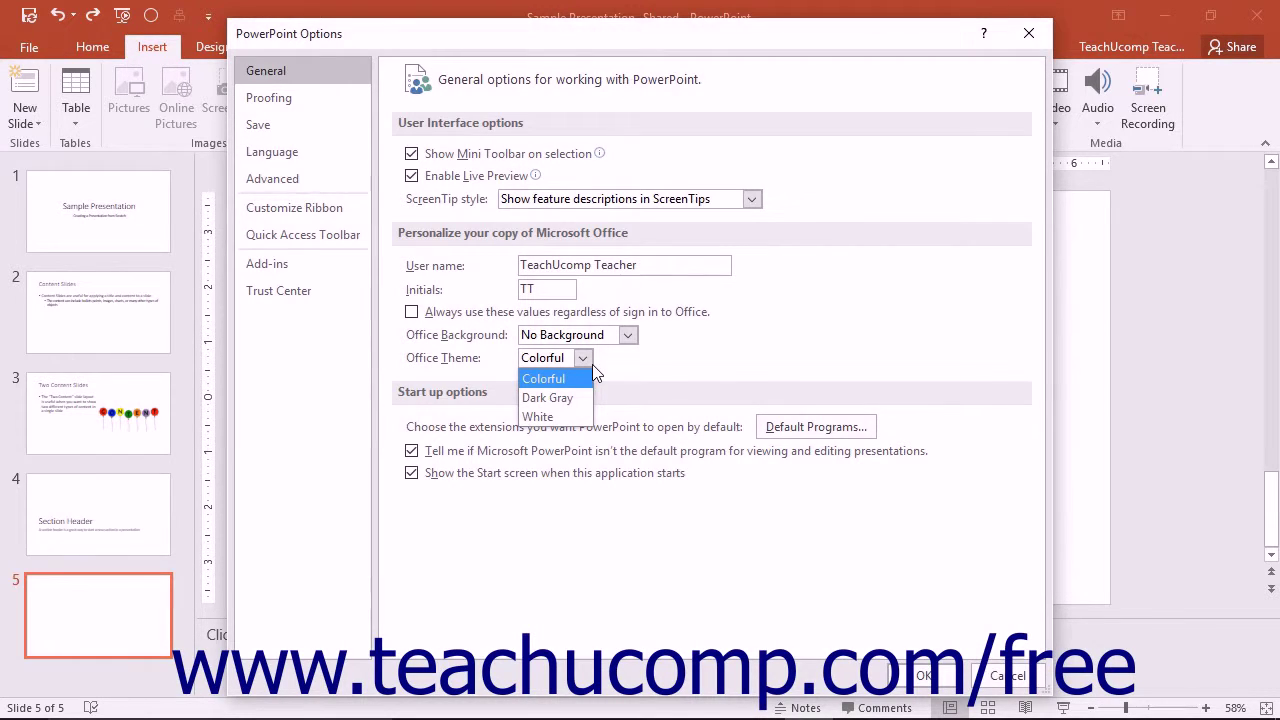
left_click(592, 364)
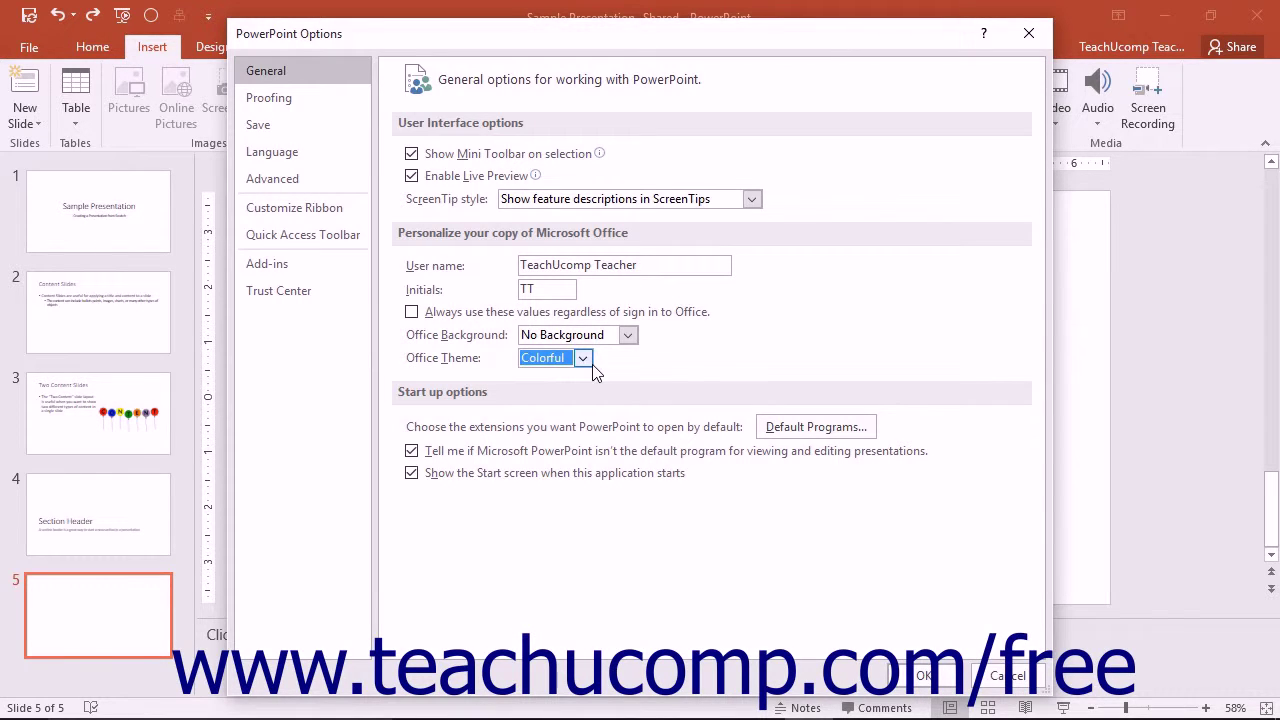
left_click(627, 337)
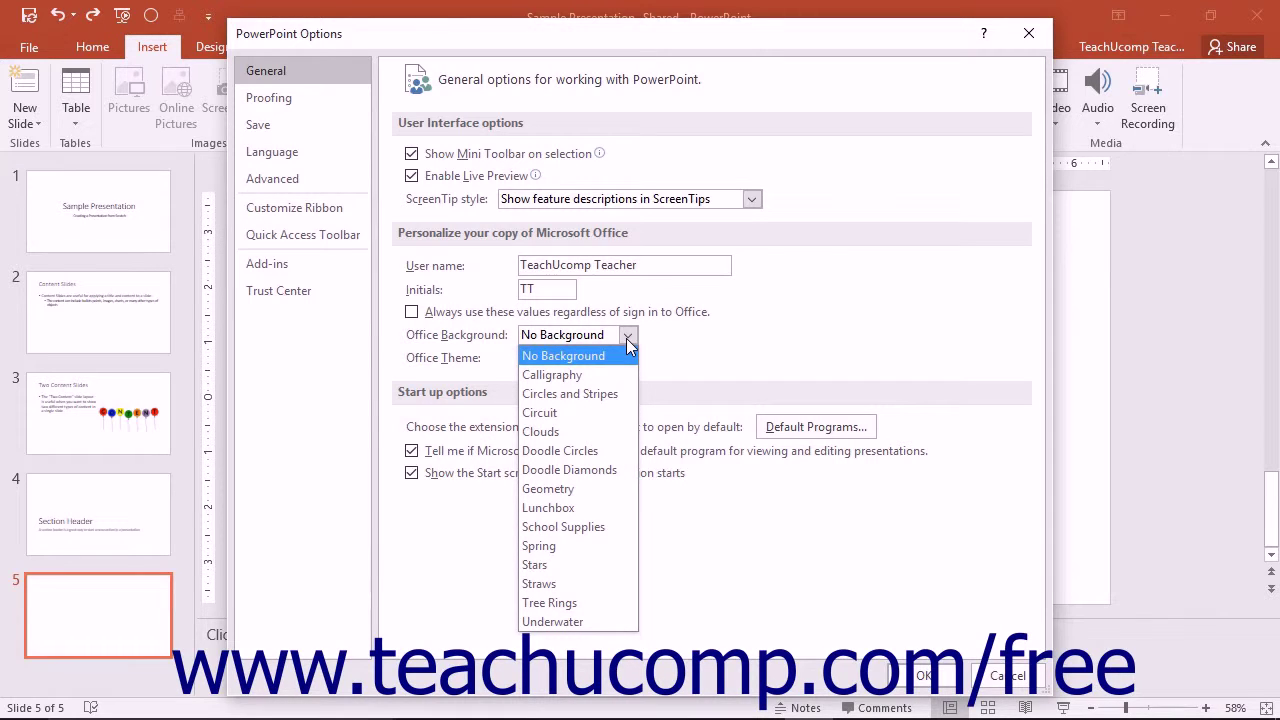
left_click(626, 338)
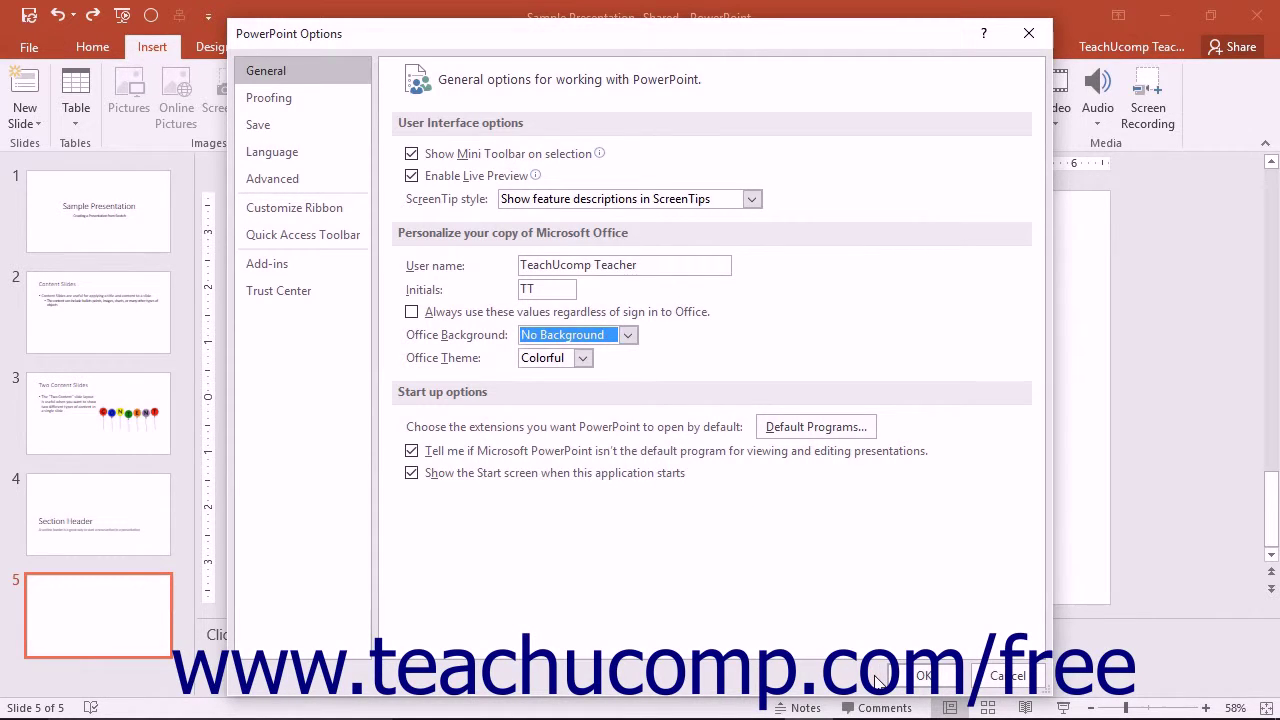
left_click(1001, 682)
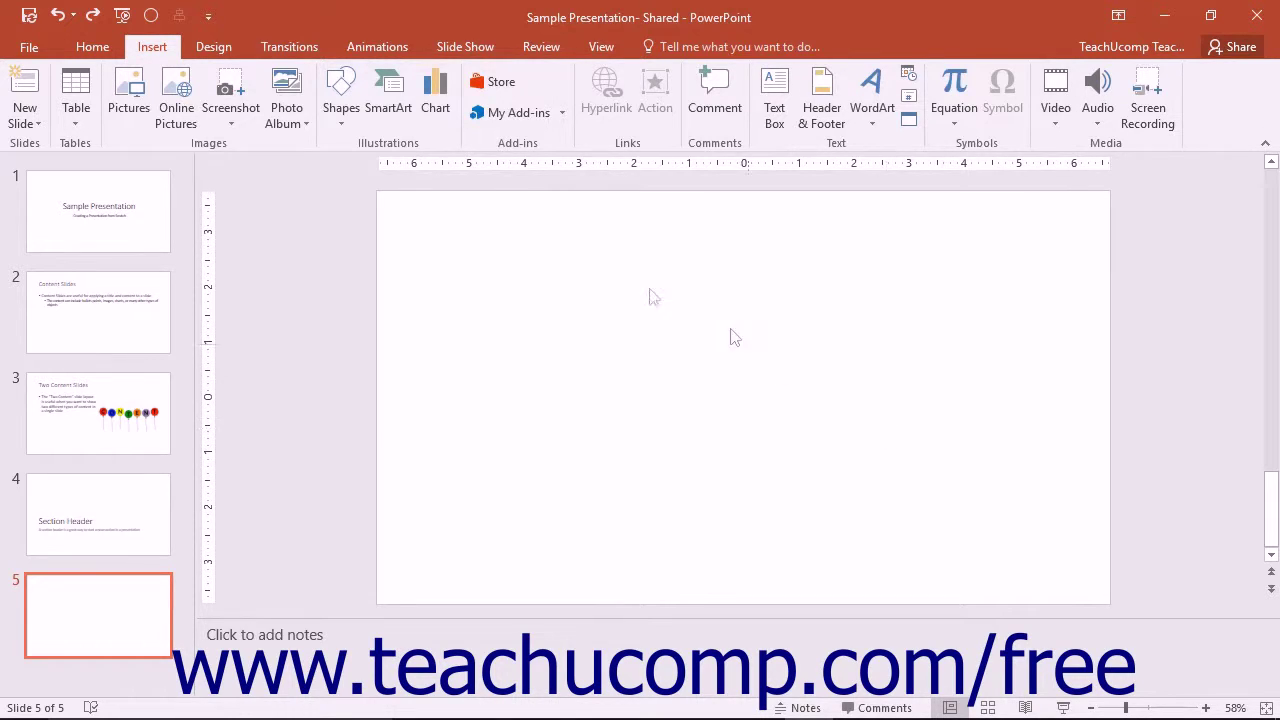
View the online video sources for slide 5, including the video embed code entry, and close them without inserting a video
left_click(1062, 119)
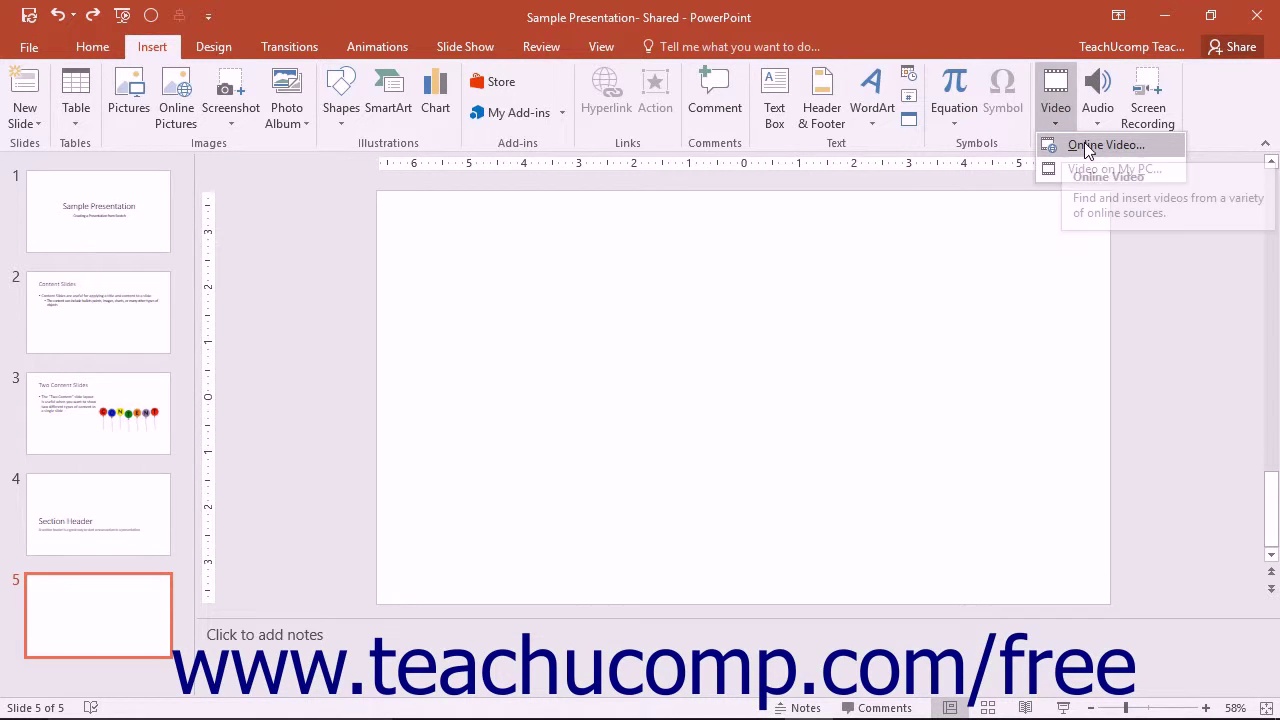
left_click(1084, 144)
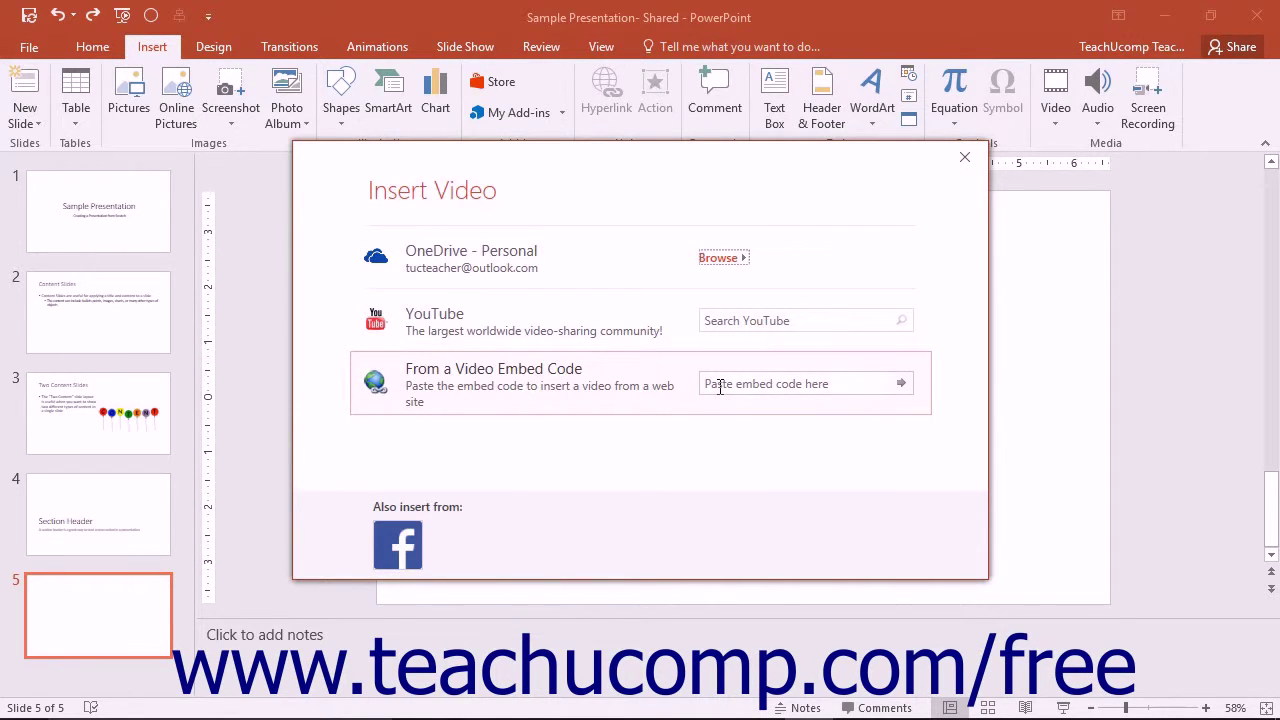
left_click(720, 387)
key("ctrl+v")
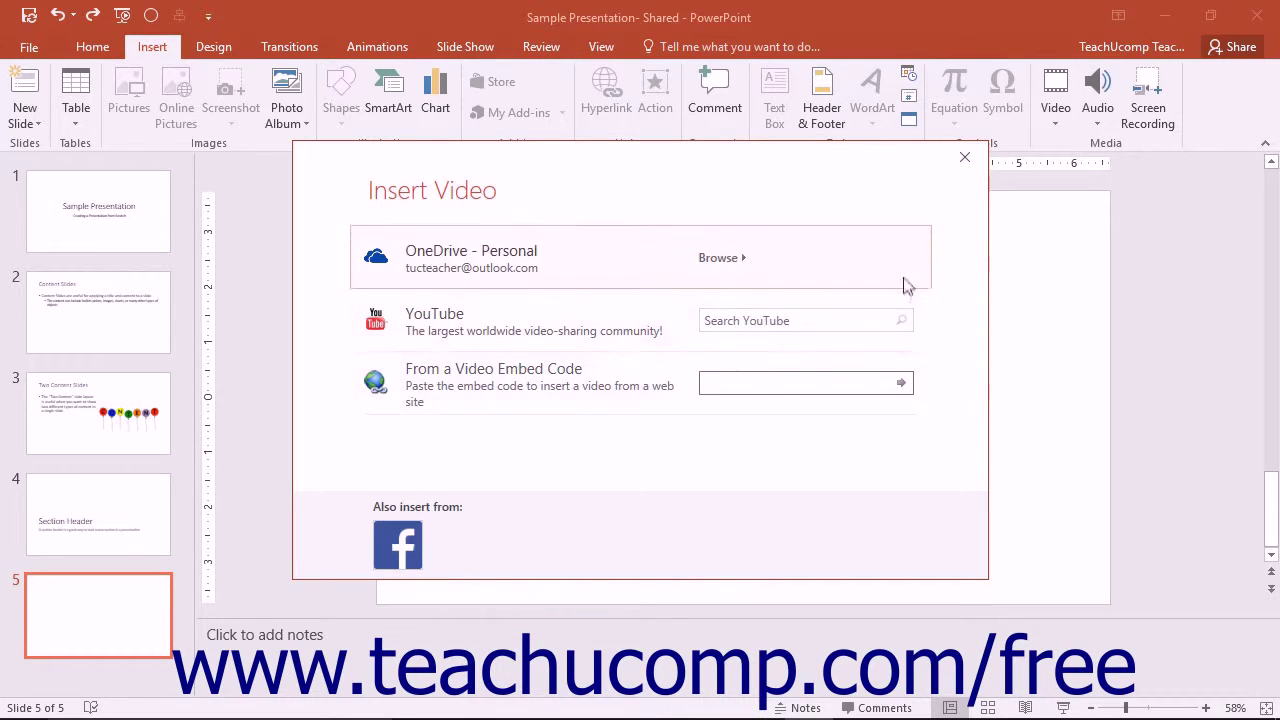
left_click(964, 157)
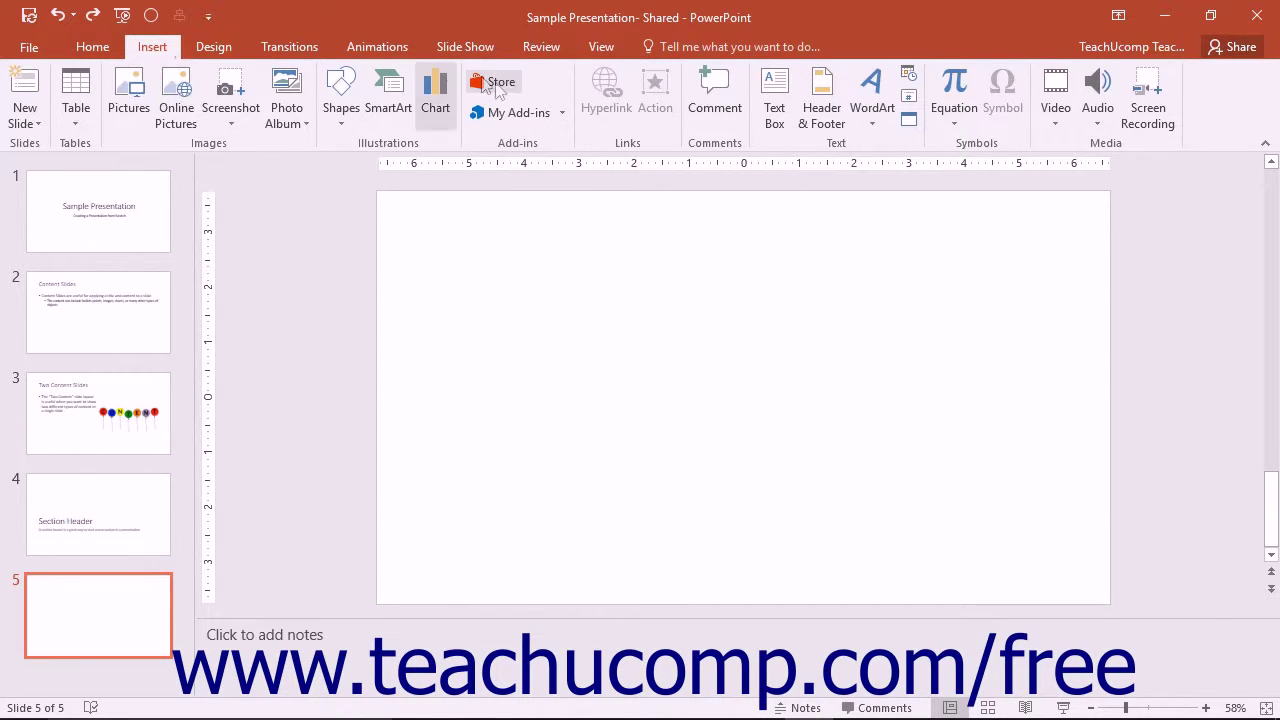
View the add-in choices, including the recently used add-ins list, and close the list without inserting one
left_click(537, 148)
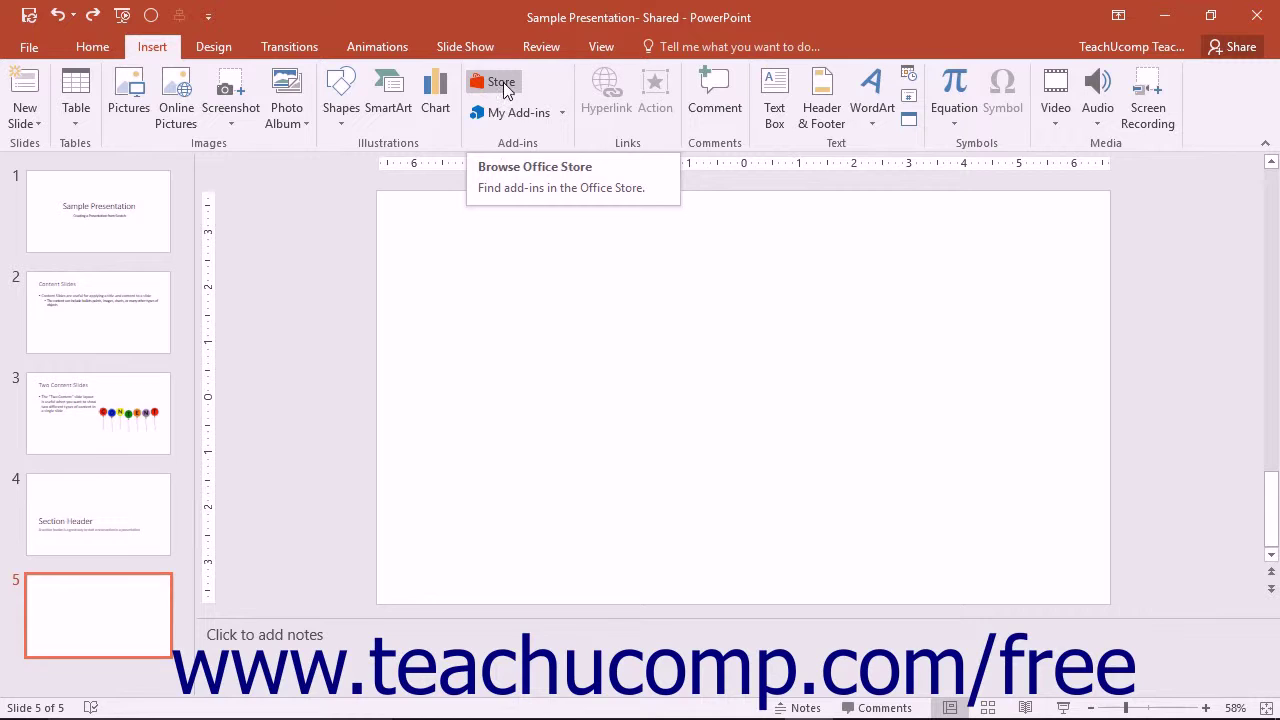
left_click(560, 113)
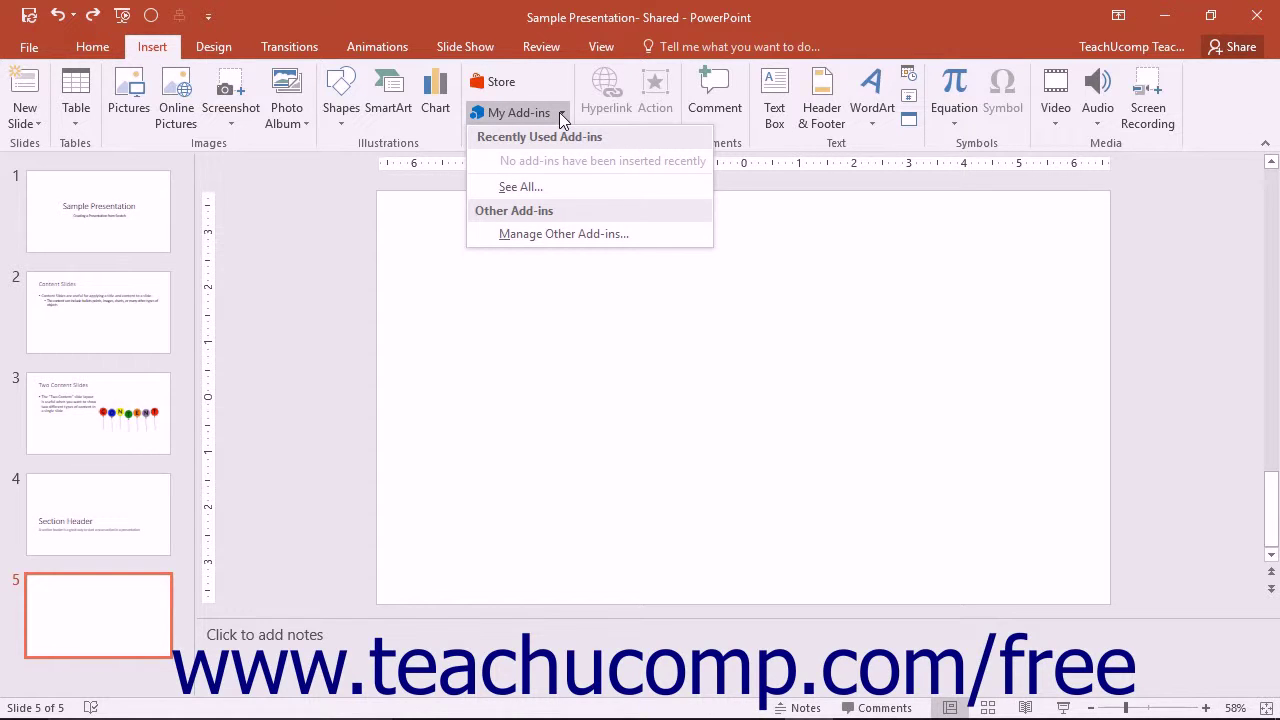
left_click(560, 113)
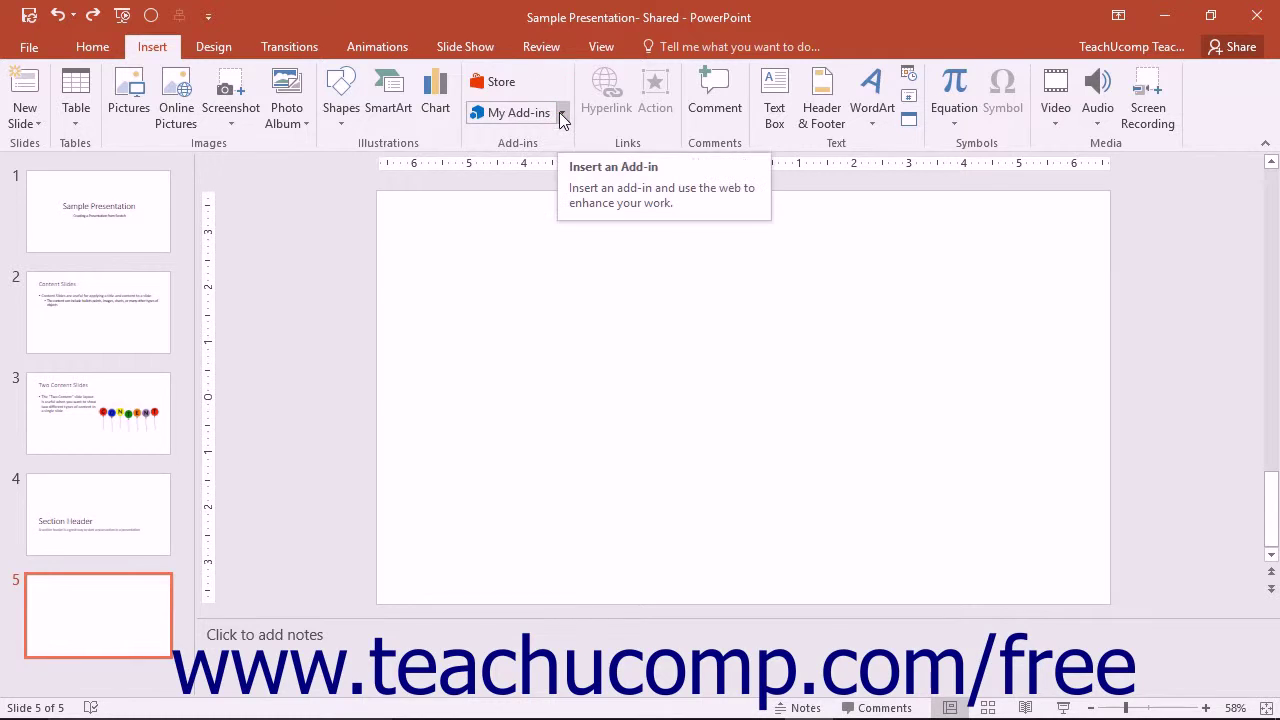